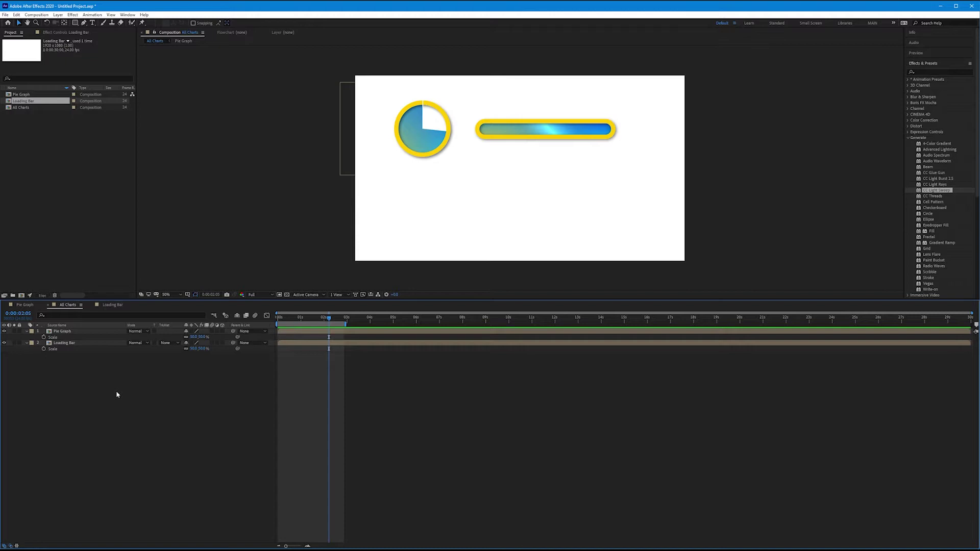
# Create a new 1920x1080, 24 fps composition named Bar Graph.
pyautogui.click(42, 15)
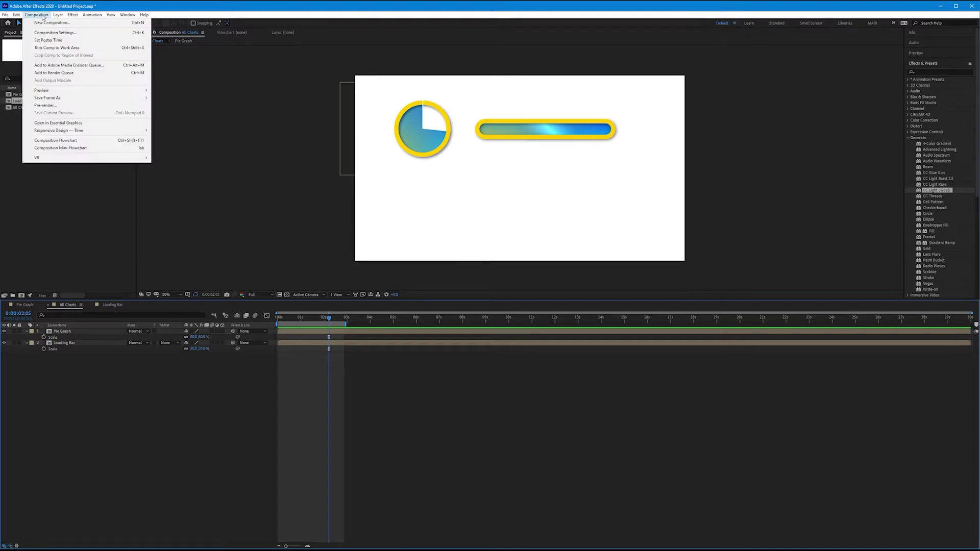
pyautogui.click(45, 23)
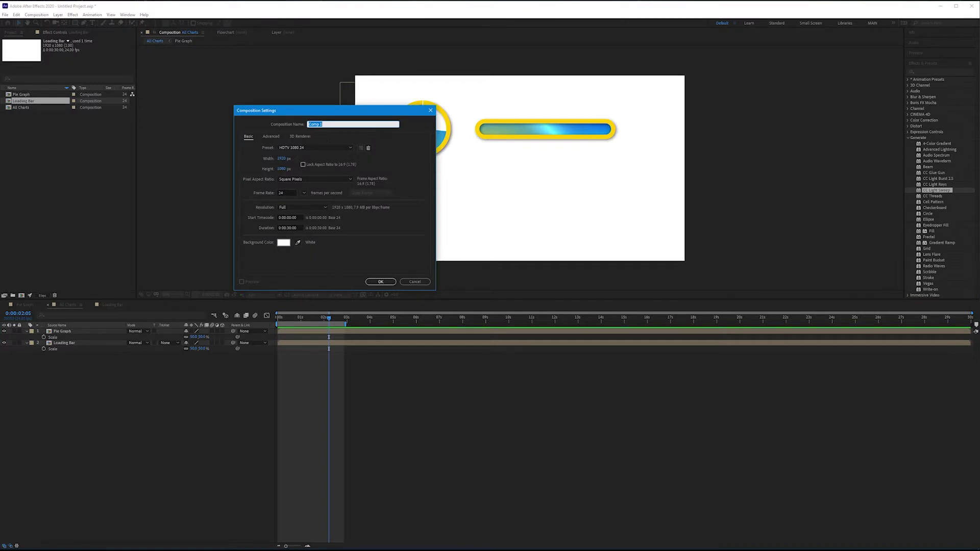
pyautogui.write('Bar Graph')
pyautogui.click(385, 282)
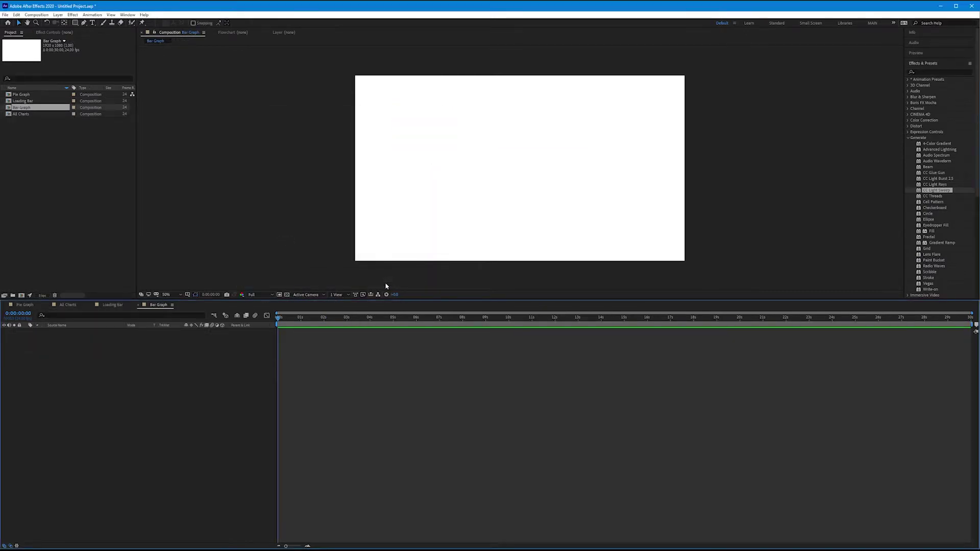
# Draw a three-point Pen path: top-left, down to bottom-left, across to bottom-right.
pyautogui.click(84, 23)
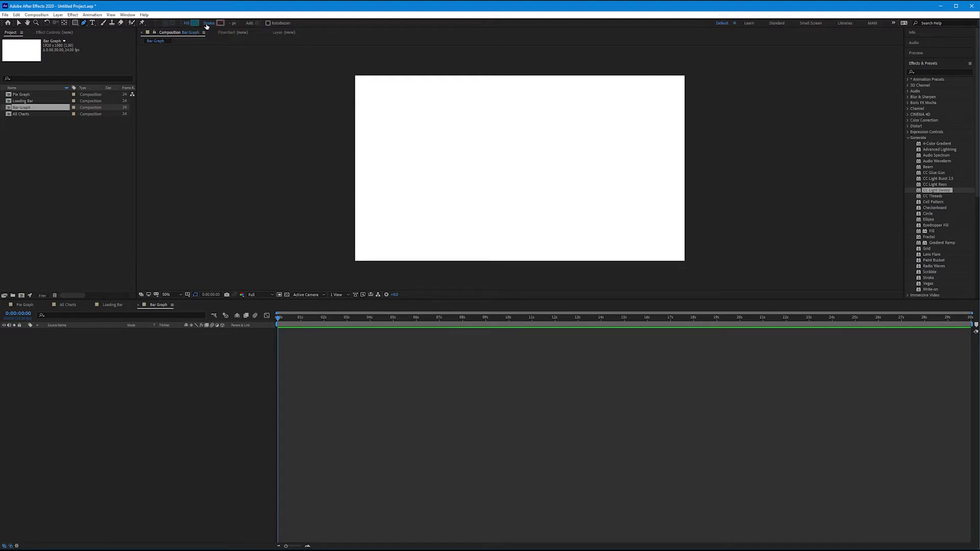
pyautogui.click(438, 110)
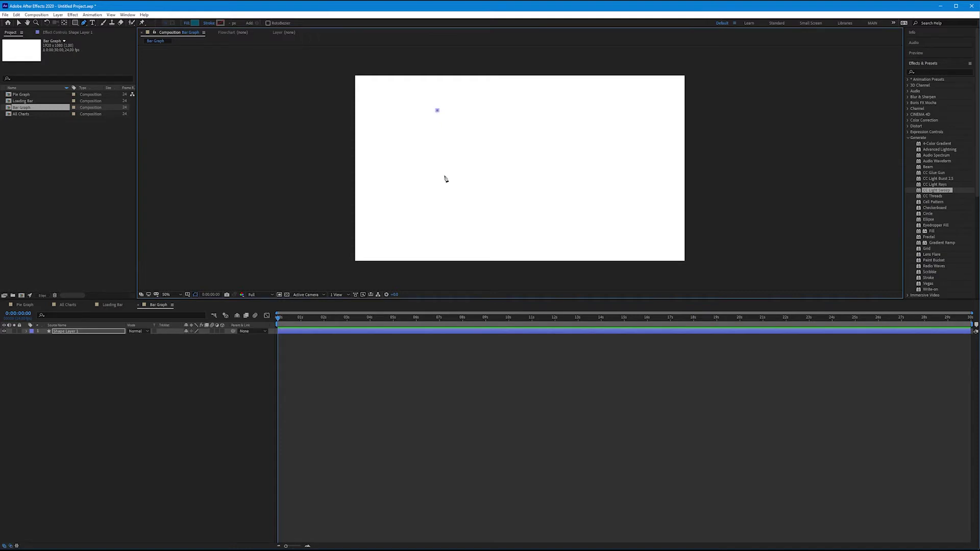
pyautogui.click(438, 226)
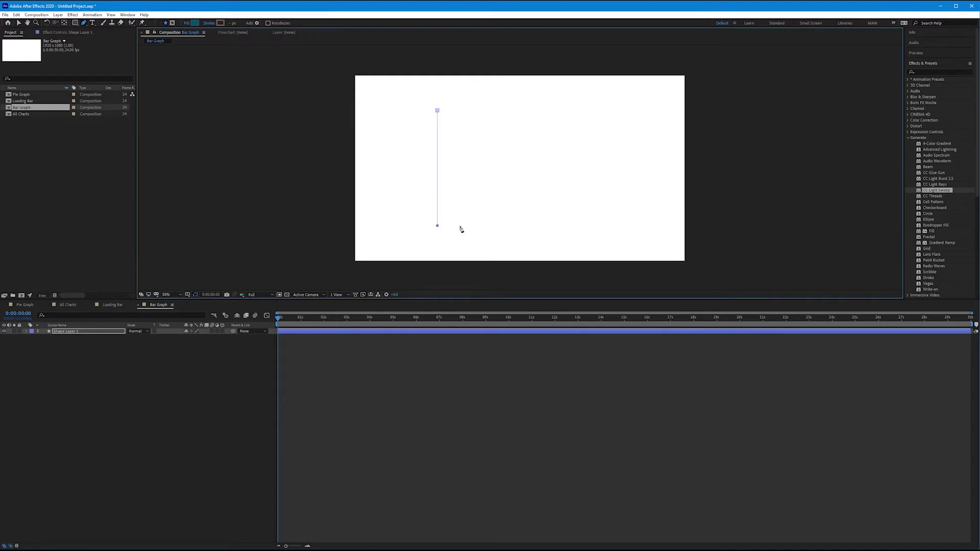
pyautogui.click(583, 225)
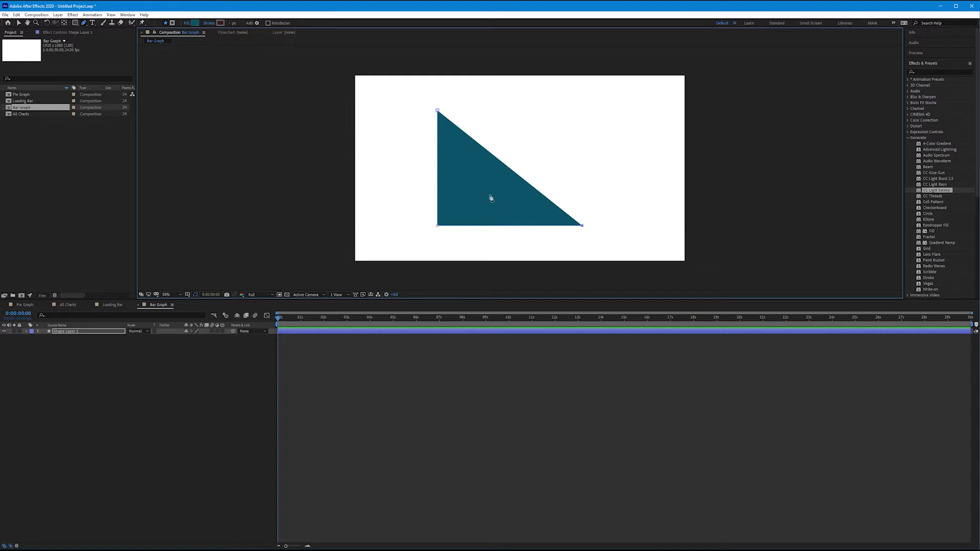
# Set the shape's fill to None and its stroke to yellow FFCC00 at 25 px.
pyautogui.click(186, 24)
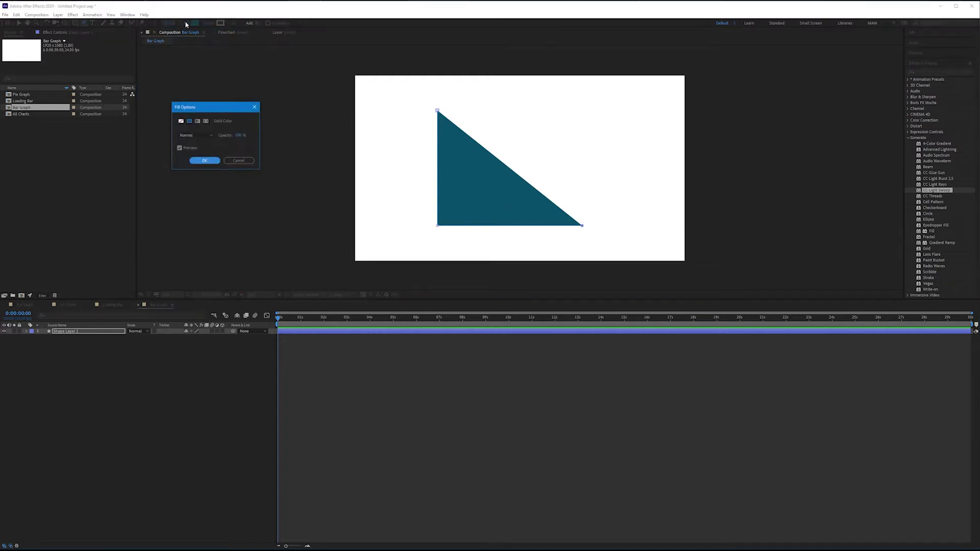
pyautogui.click(181, 121)
pyautogui.click(204, 161)
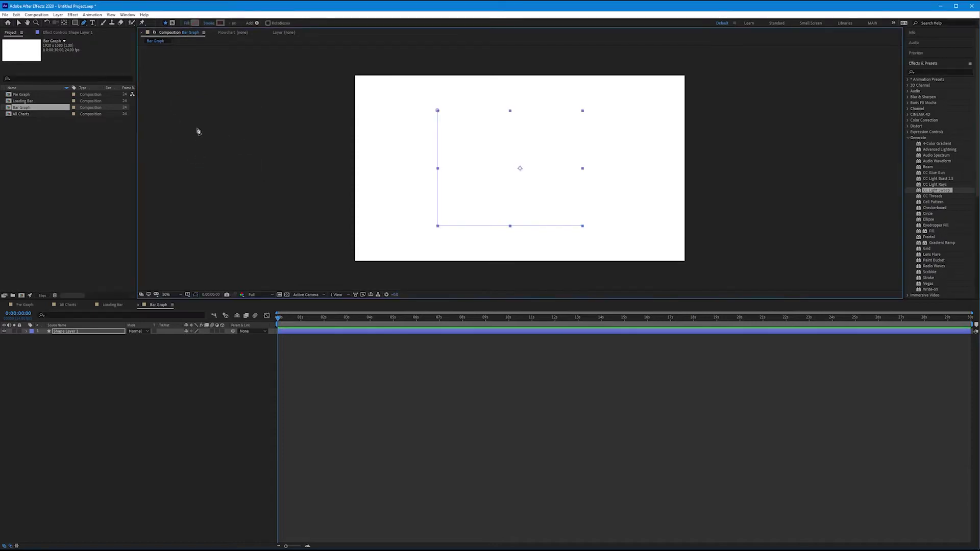
pyautogui.click(221, 23)
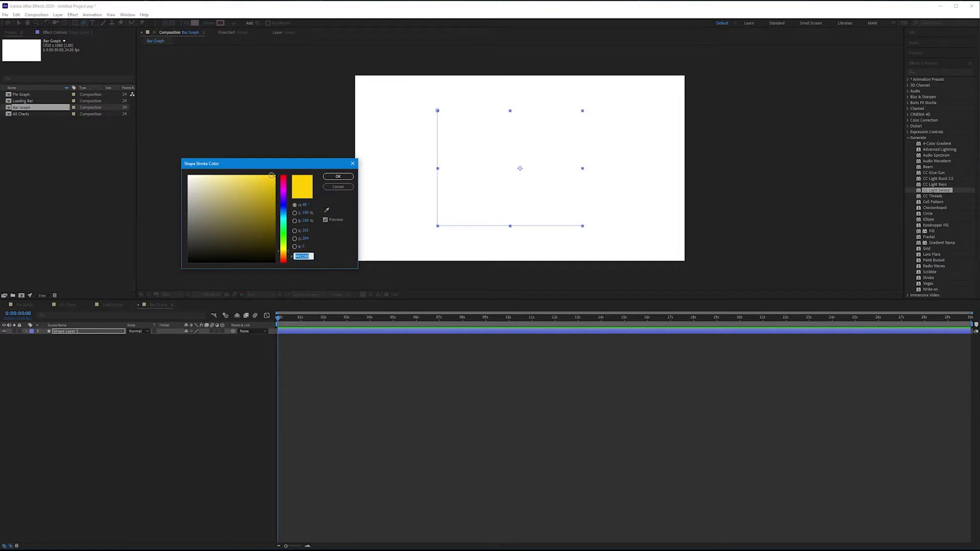
pyautogui.click(338, 177)
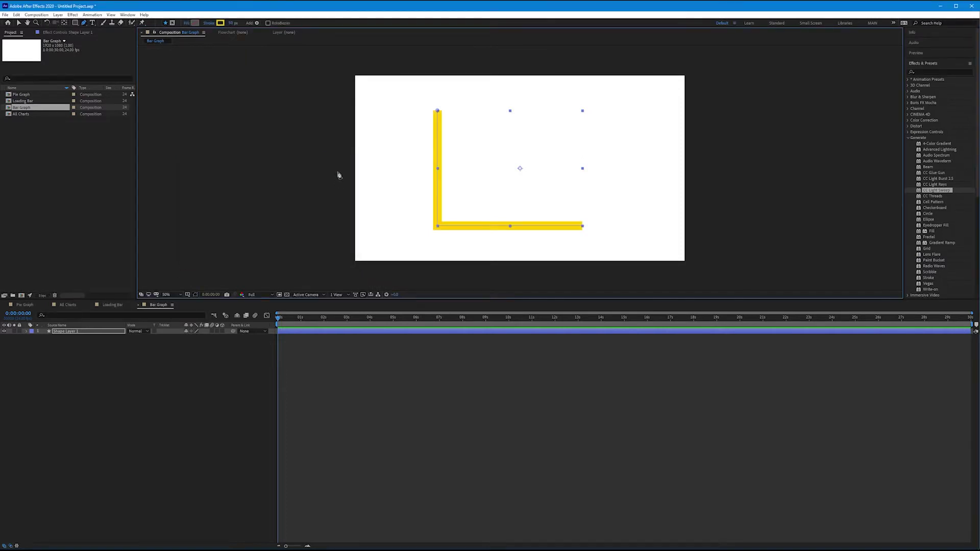
pyautogui.click(233, 23)
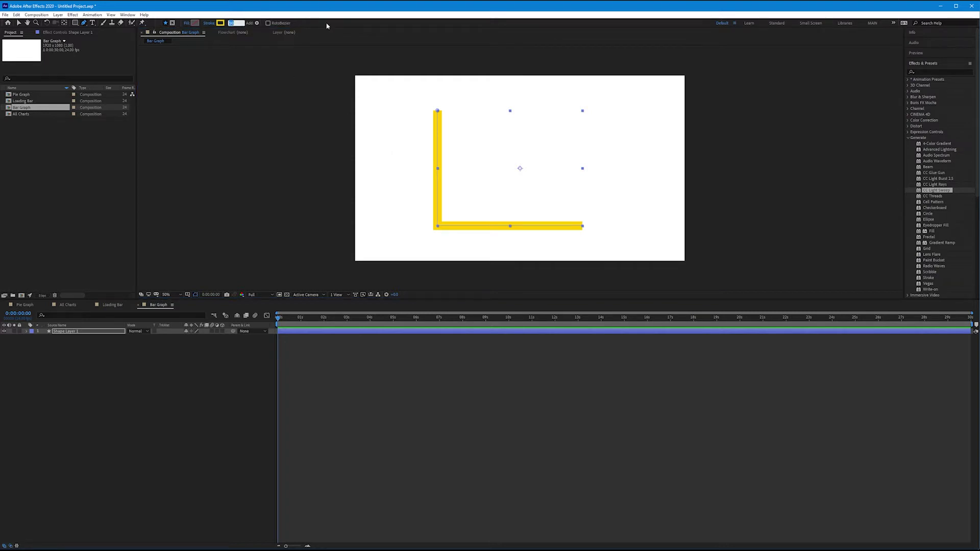
pyautogui.write('25')
pyautogui.press('Return')
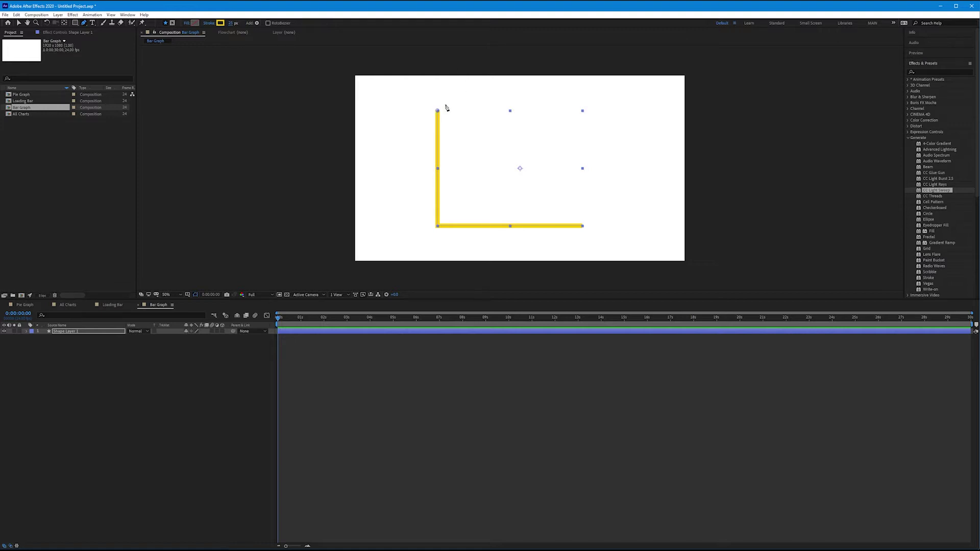
# Rename the shape layer to Graph Line, viewing the composition at 100%.
pyautogui.press('/')
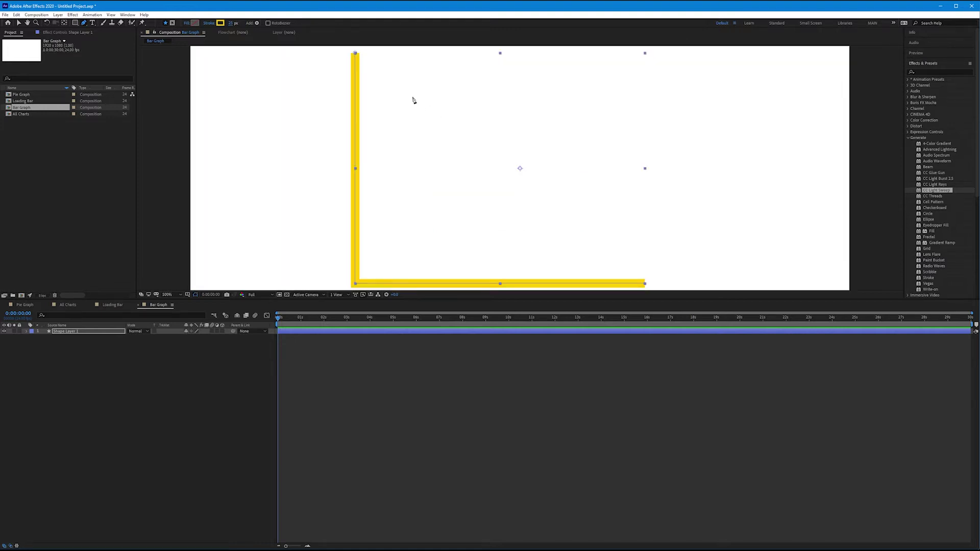
pyautogui.moveTo(360, 71); pyautogui.dragTo(372, 165)
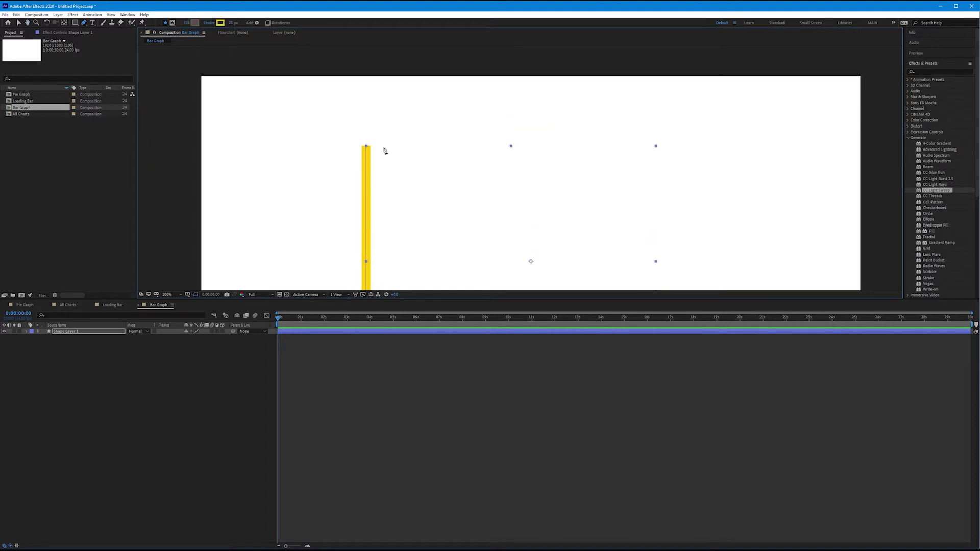
pyautogui.click(68, 332)
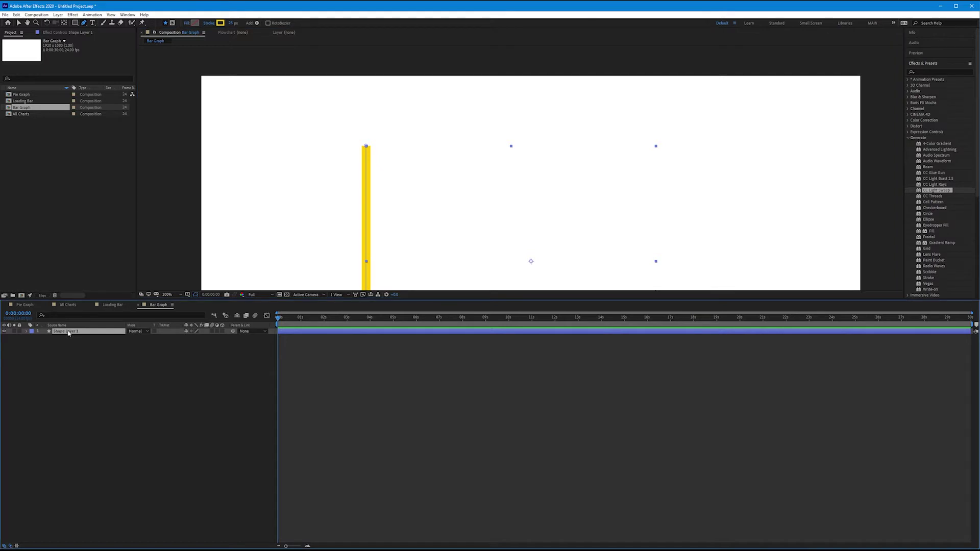
pyautogui.press('Return')
pyautogui.write('Graph Line')
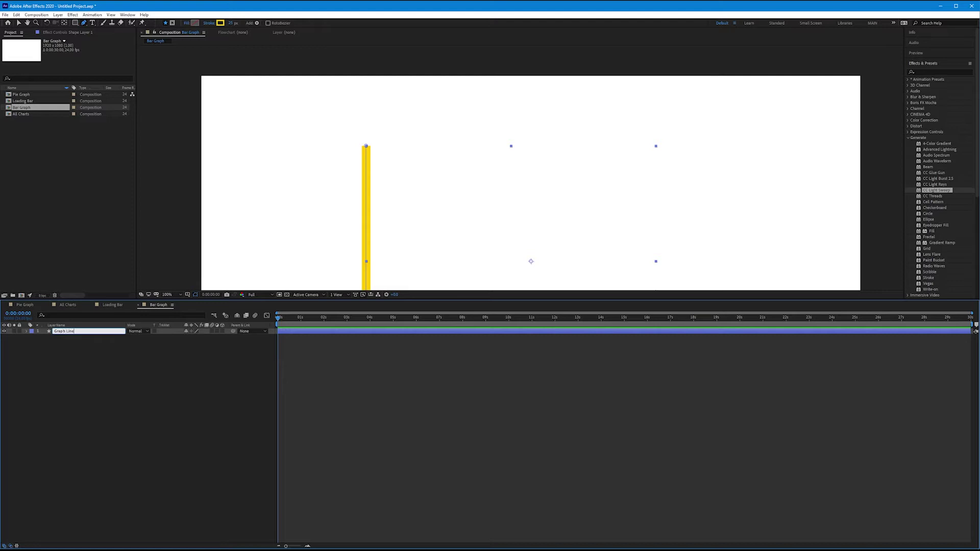
pyautogui.click(27, 333)
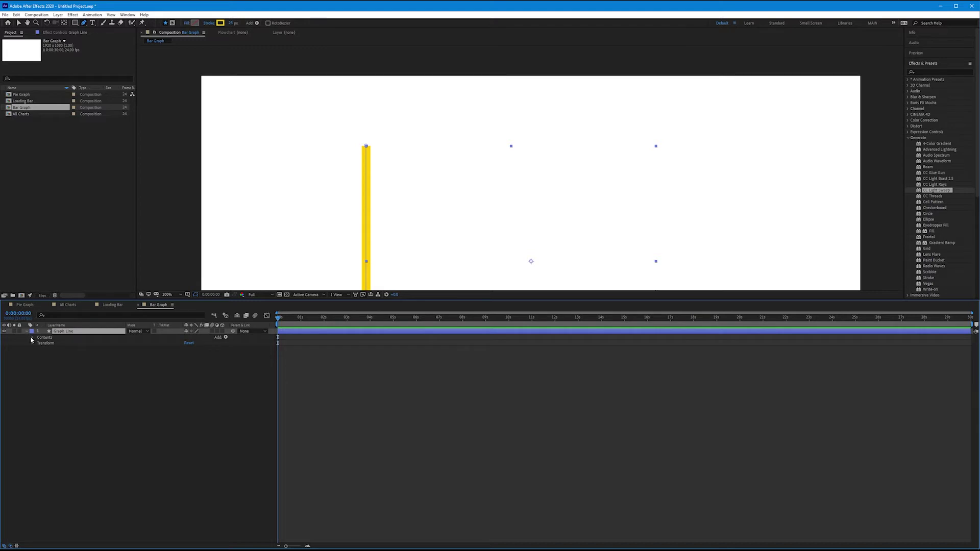
# Set Contents > Shape 1 > Stroke 1 Line Cap to Round Cap.
pyautogui.click(32, 338)
pyautogui.click(37, 344)
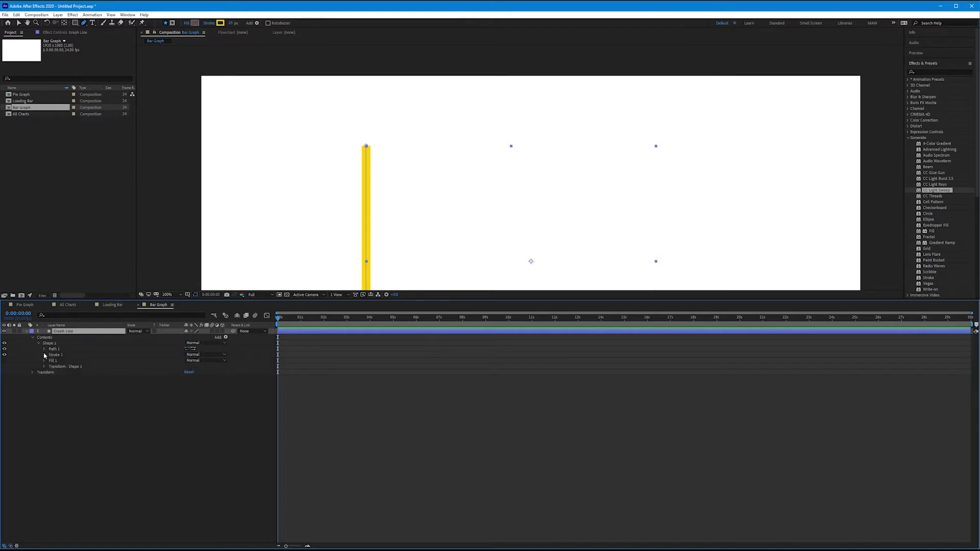
pyautogui.click(43, 356)
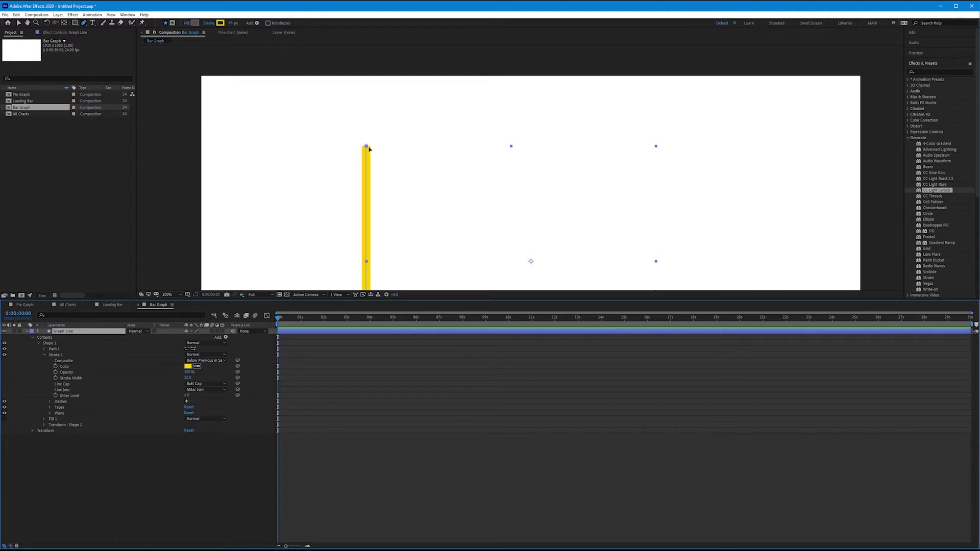
pyautogui.click(206, 384)
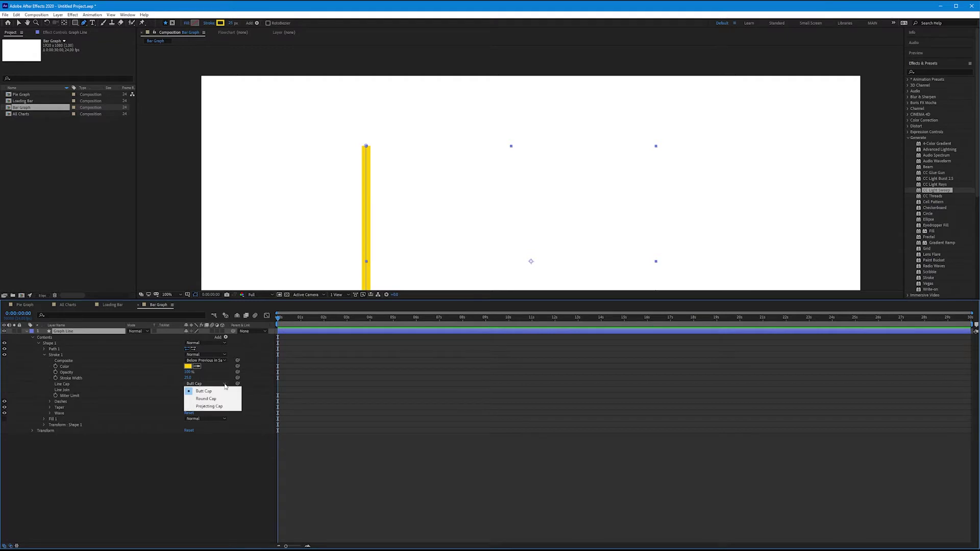
pyautogui.click(213, 400)
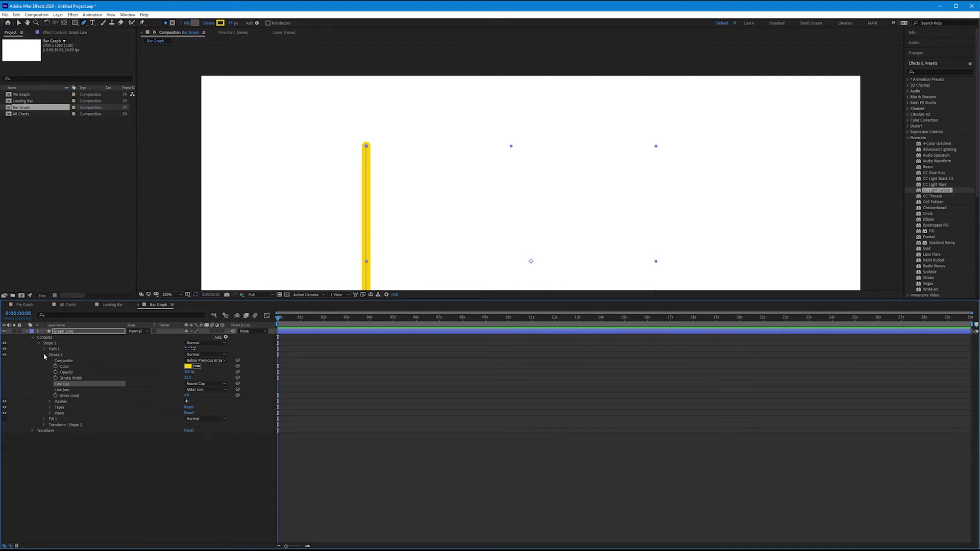
pyautogui.click(44, 355)
# Apply the Drop Shadow effect to the Graph Line layer from Effects & Presets.
pyautogui.press(',')
pyautogui.press(',')
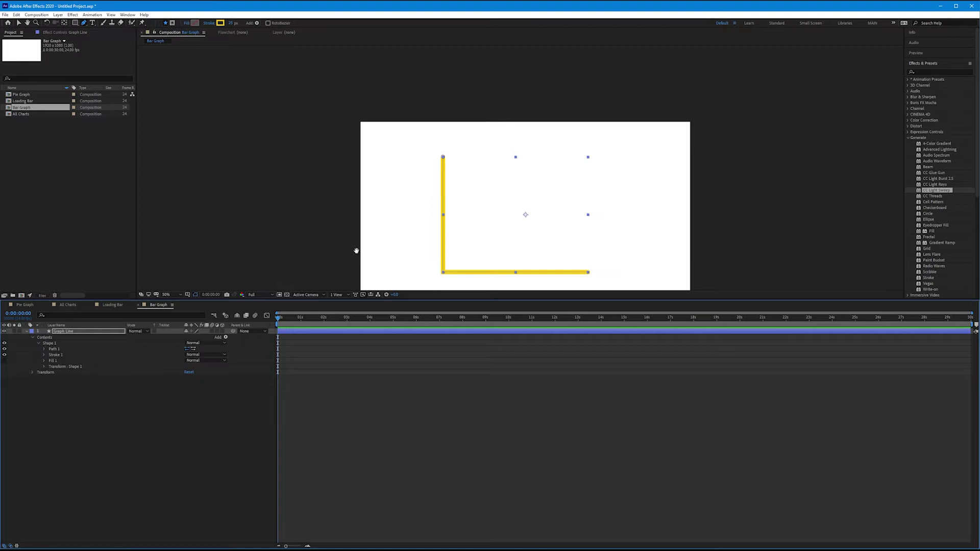
pyautogui.moveTo(356, 251); pyautogui.dragTo(303, 204)
pyautogui.click(133, 435)
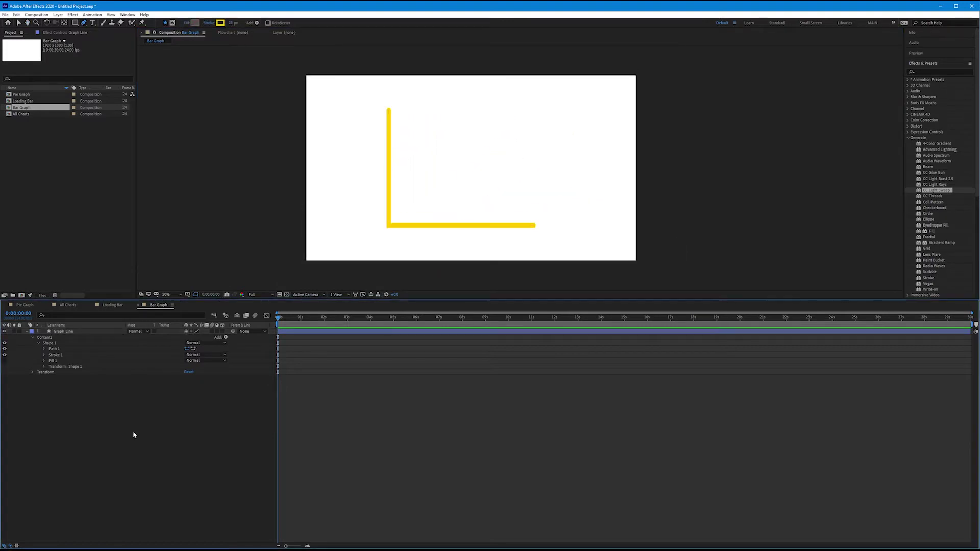
pyautogui.click(81, 332)
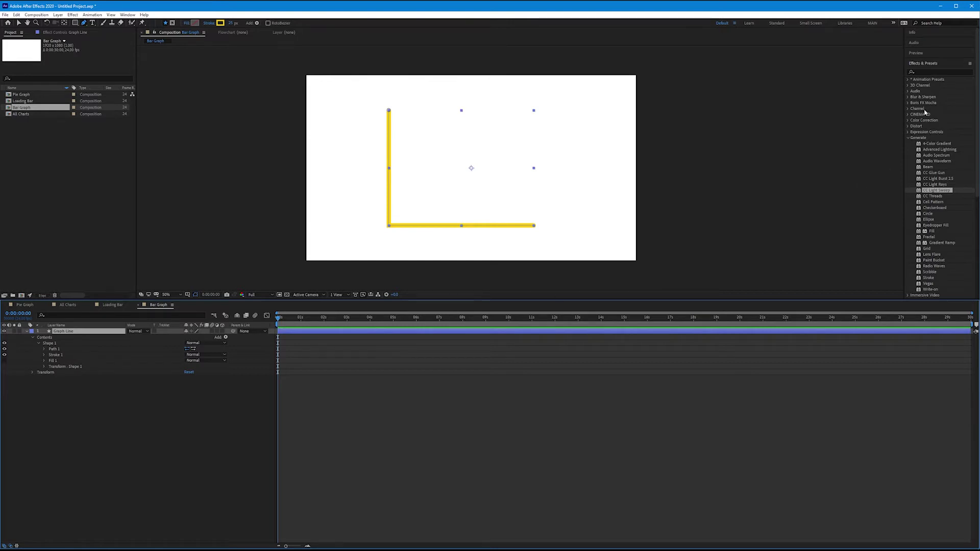
pyautogui.click(927, 73)
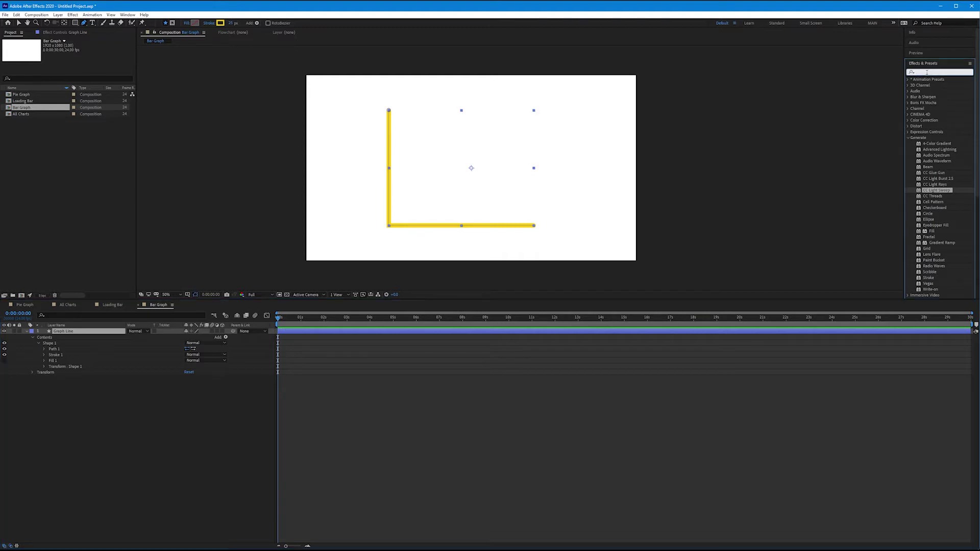
pyautogui.write('drop')
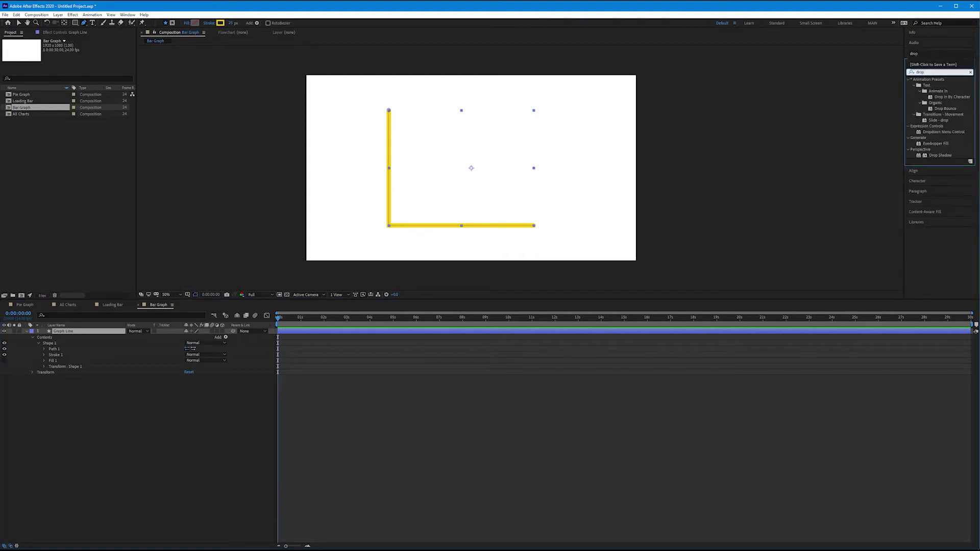
pyautogui.doubleClick(939, 155)
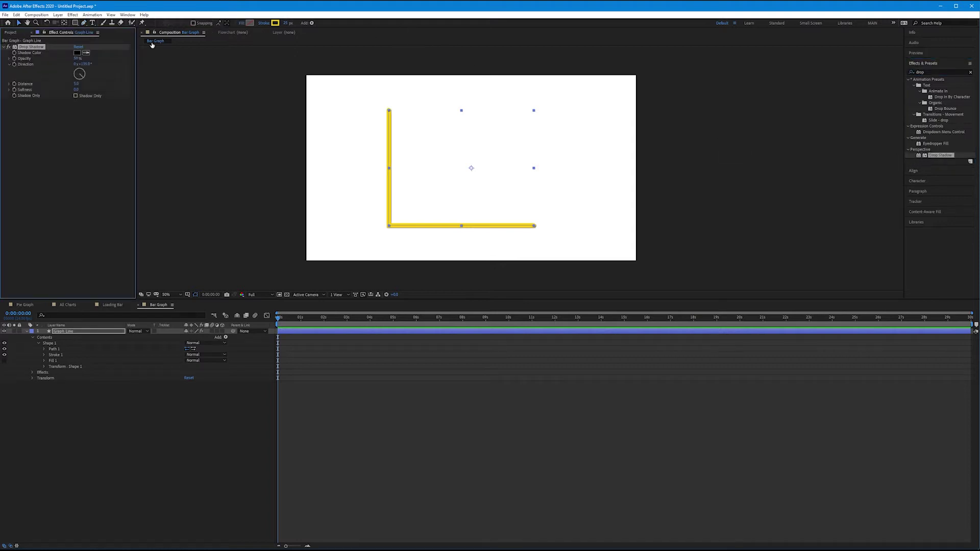
# Set the drop shadow distance to about 15 and softness to 49.
pyautogui.moveTo(76, 84); pyautogui.dragTo(79, 84)
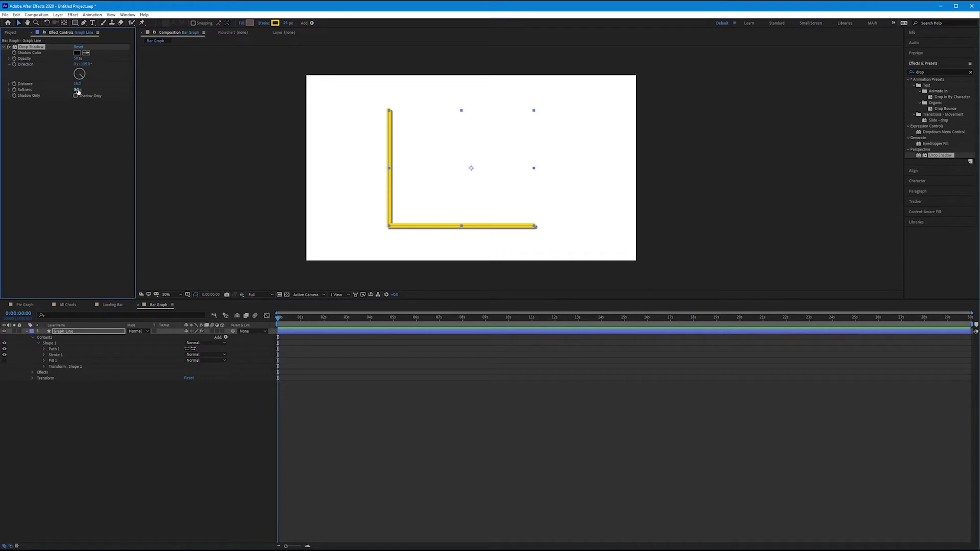
pyautogui.moveTo(76, 91); pyautogui.dragTo(93, 90)
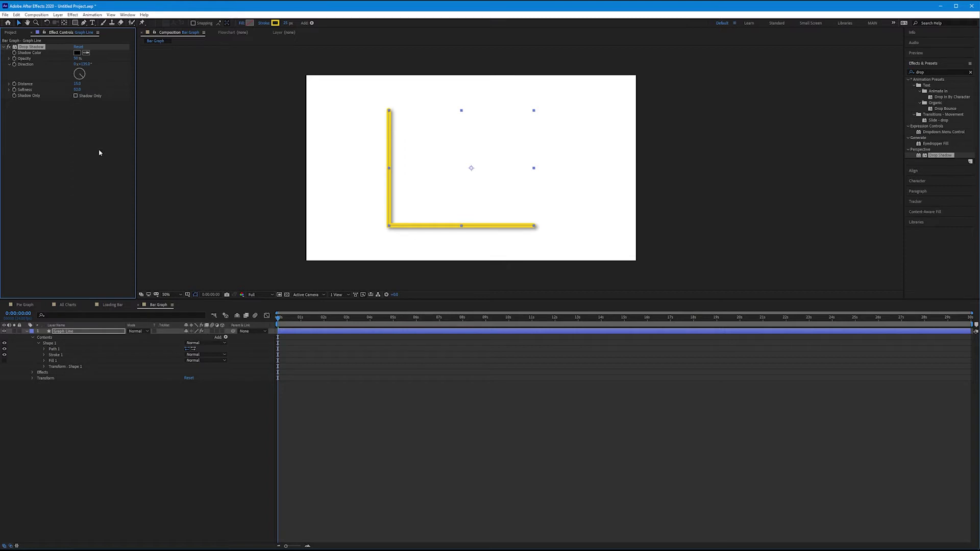
pyautogui.click(125, 437)
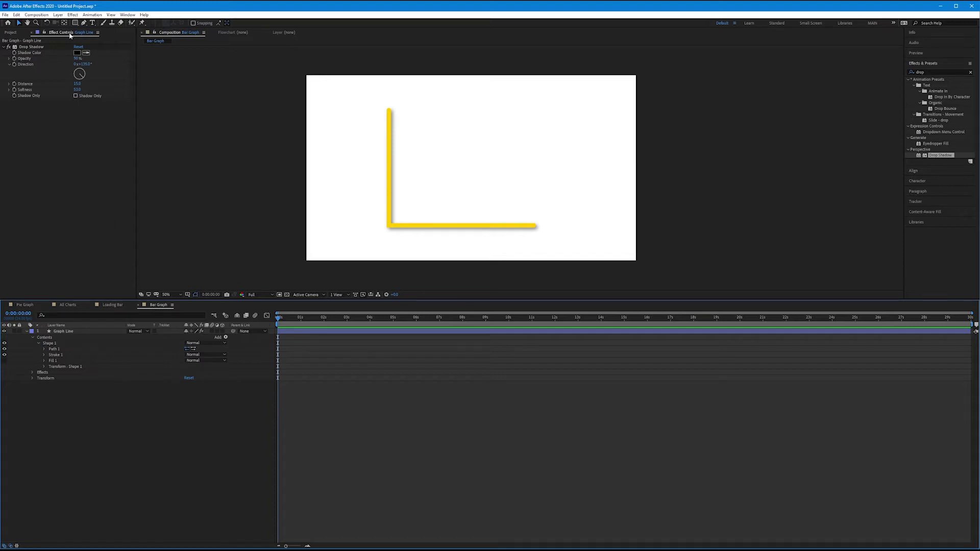
# Add a new shape layer and draw a tall rectangle beside the vertical axis.
pyautogui.click(57, 14)
pyautogui.moveTo(92, 24)
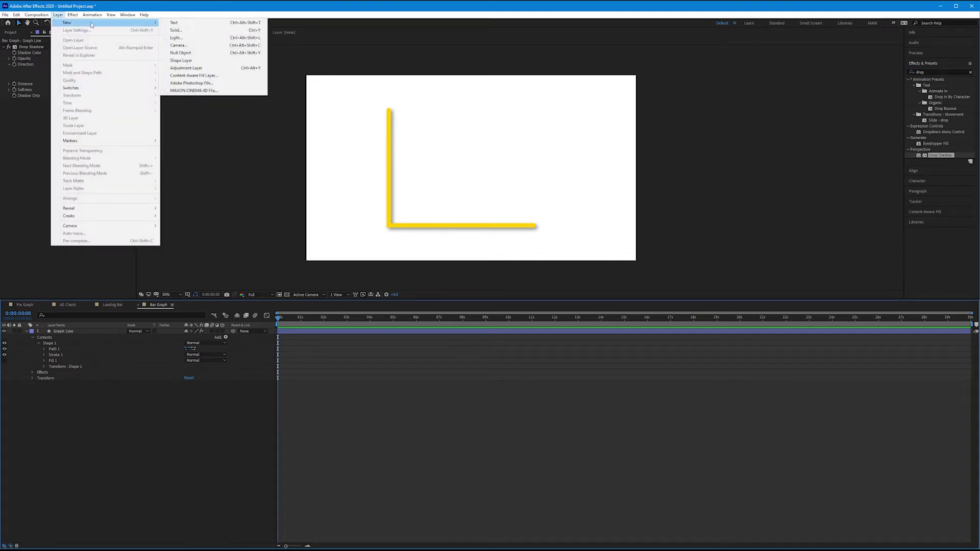
pyautogui.click(181, 60)
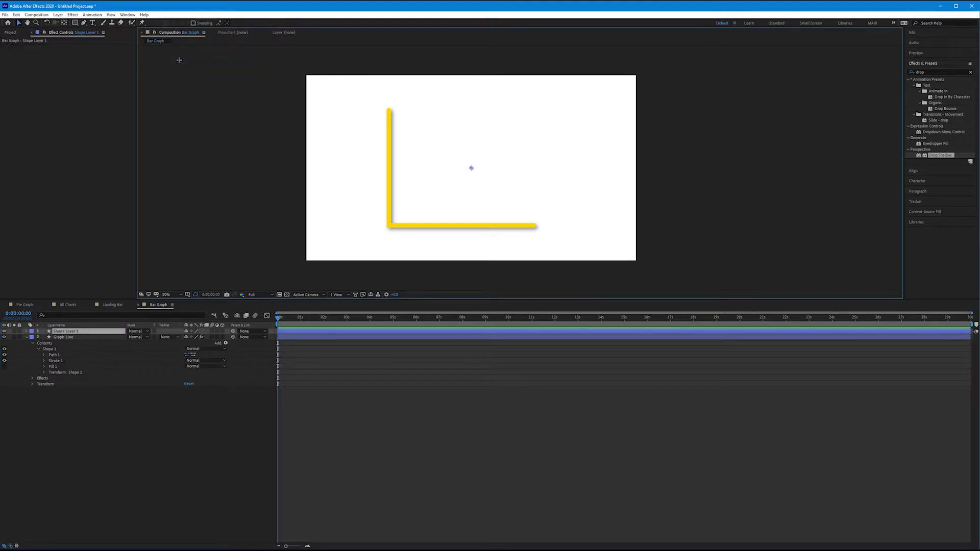
pyautogui.click(75, 23)
pyautogui.moveTo(405, 114)
pyautogui.mouseDown()
pyautogui.moveTo(416, 134)
pyautogui.moveTo(425, 224)
pyautogui.mouseUp()
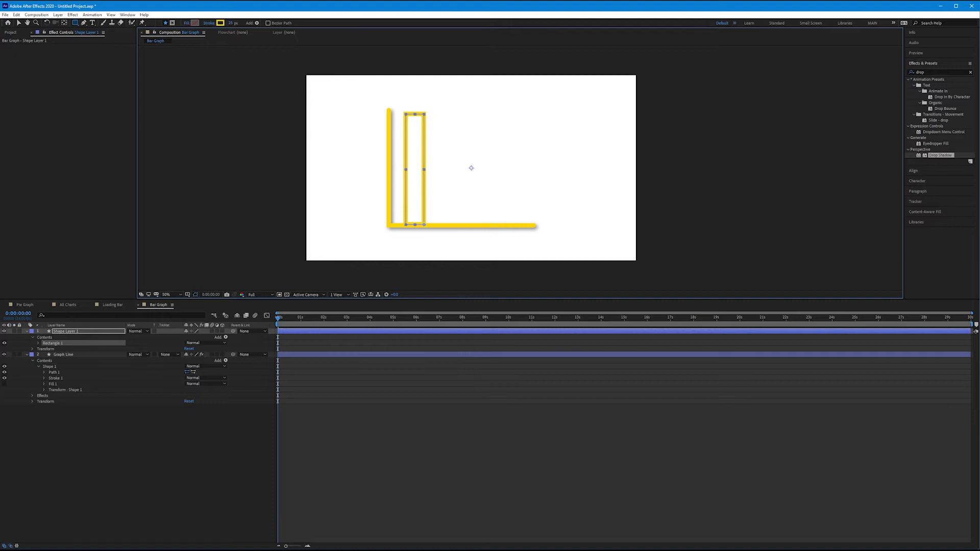
# Give the rectangle no stroke and a cyan 11B1EC fill.
pyautogui.click(208, 24)
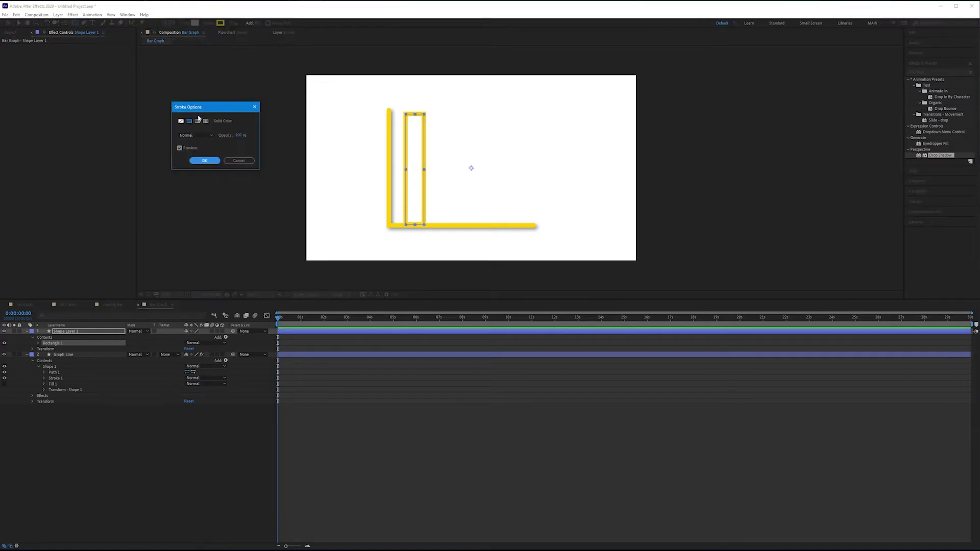
pyautogui.click(181, 121)
pyautogui.click(204, 160)
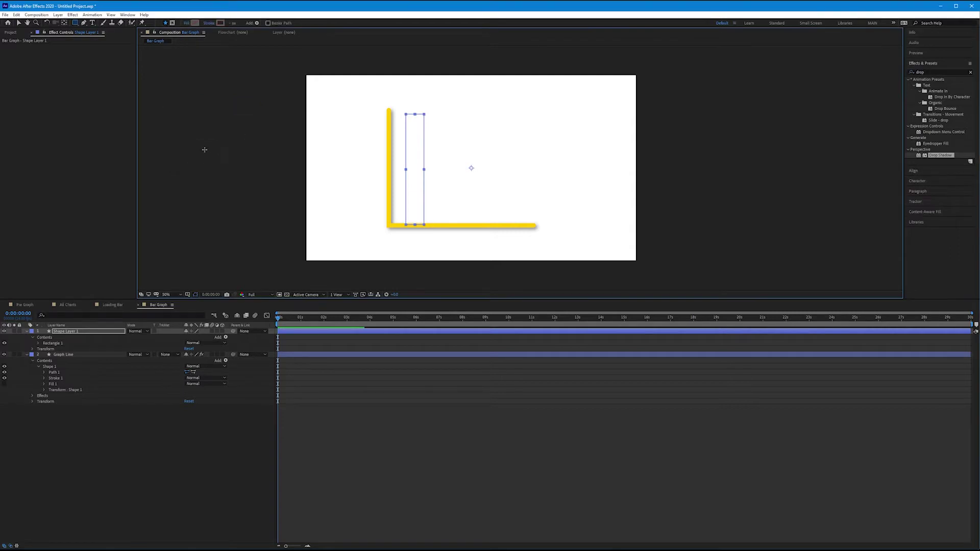
pyautogui.click(195, 23)
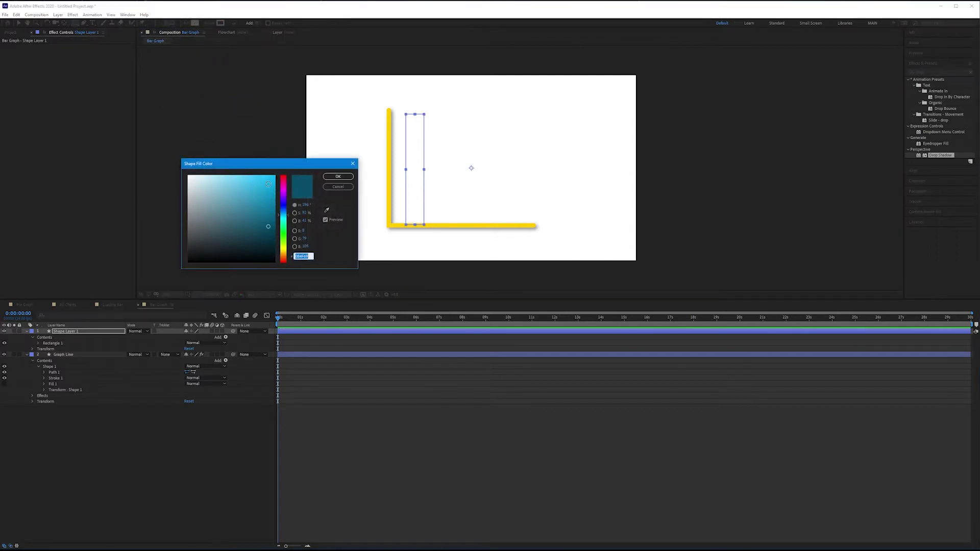
pyautogui.click(269, 182)
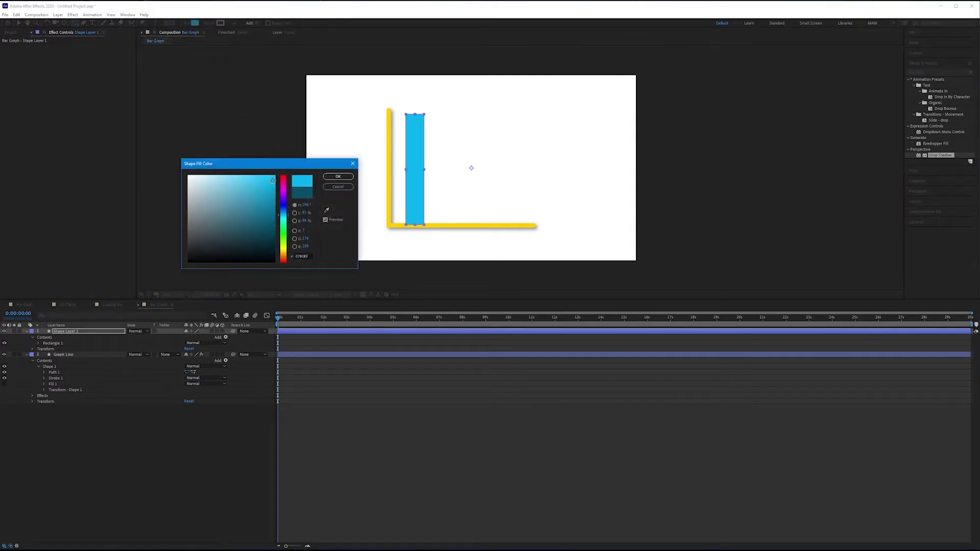
pyautogui.click(340, 177)
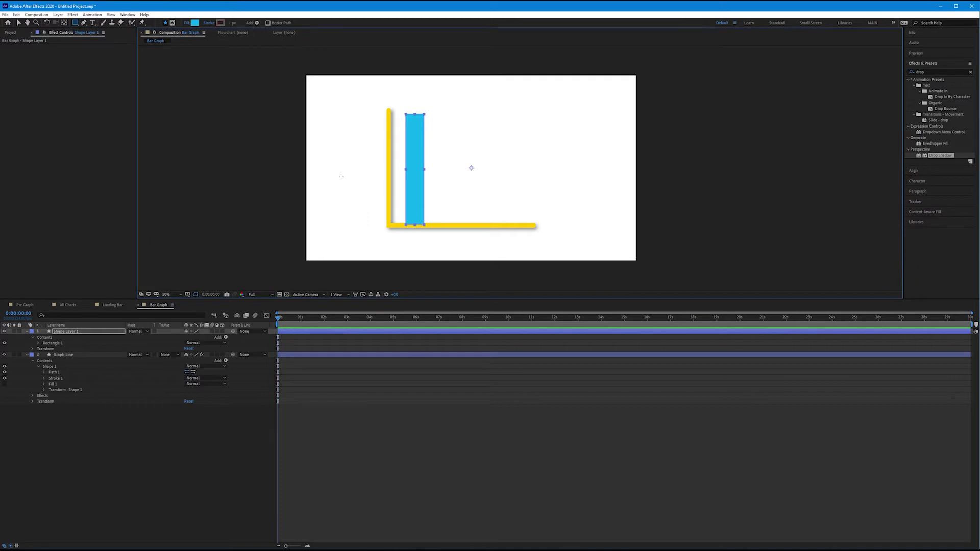
# Rename the rectangle's shape layer to Bar 1.
pyautogui.press('Return')
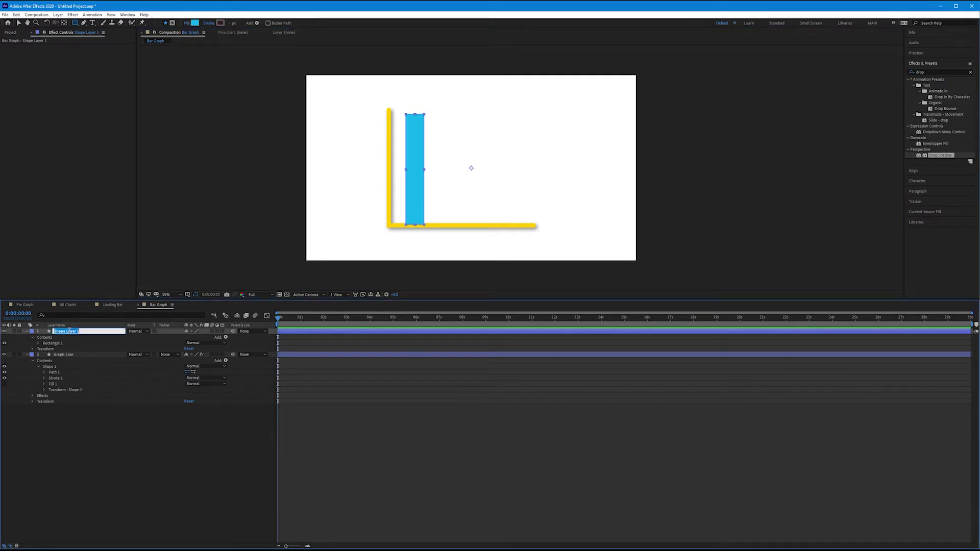
pyautogui.write('Bar')
pyautogui.click(87, 345)
pyautogui.click(88, 333)
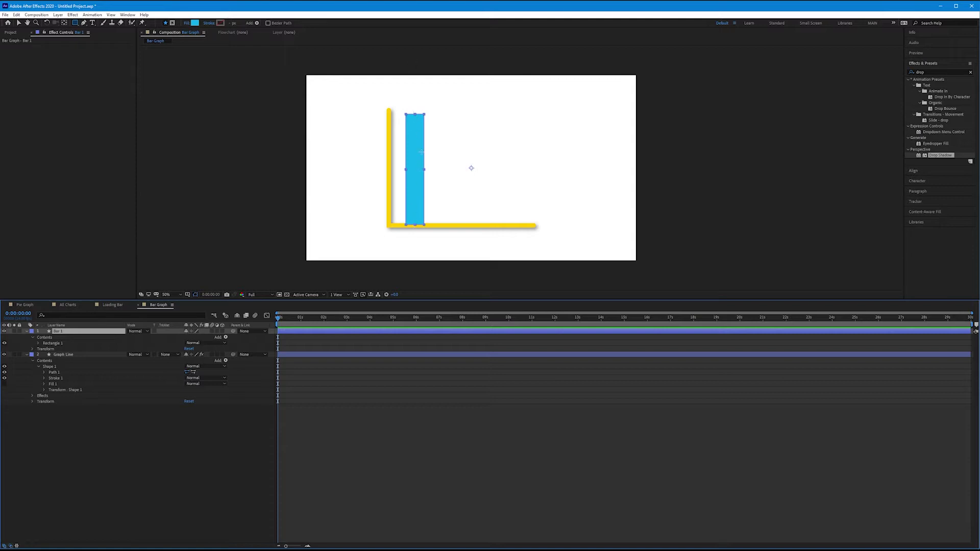
# Drag Bar 1's anchor point from its centre down to the bar's bottom edge.
pyautogui.click(18, 22)
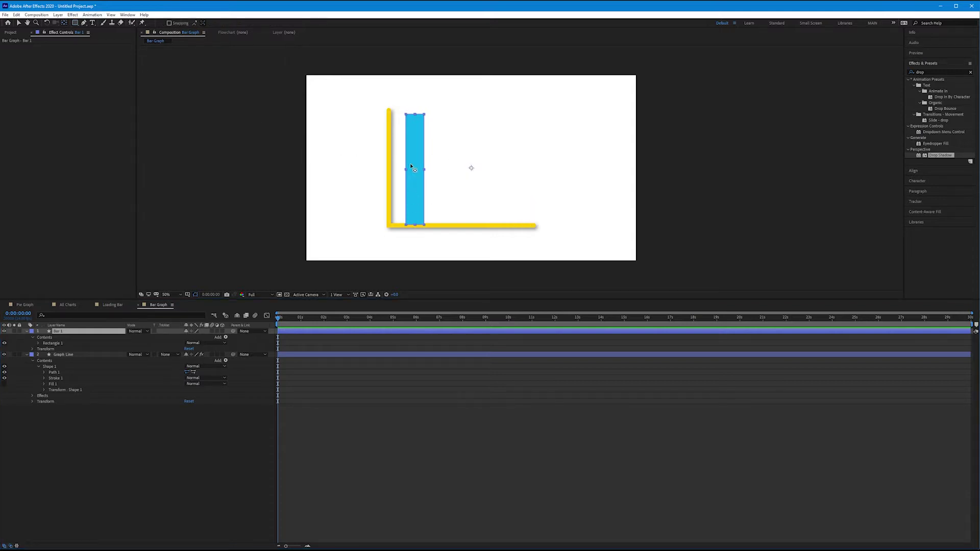
pyautogui.moveTo(472, 168); pyautogui.dragTo(415, 227)
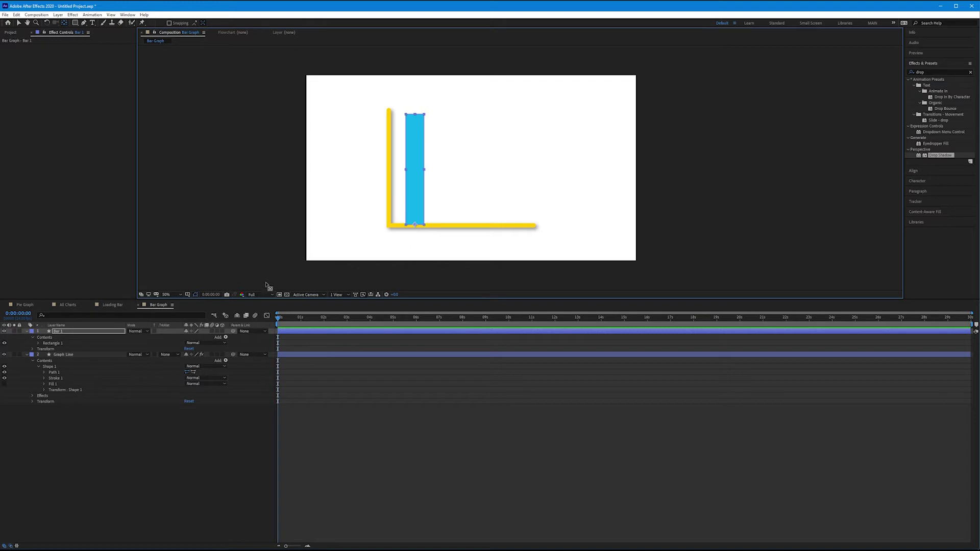
# Place Bar 1 below Graph Line, unlink Scale, and keyframe height 0% at 0s.
pyautogui.press('Return')
pyautogui.moveTo(60, 333); pyautogui.dragTo(64, 396)
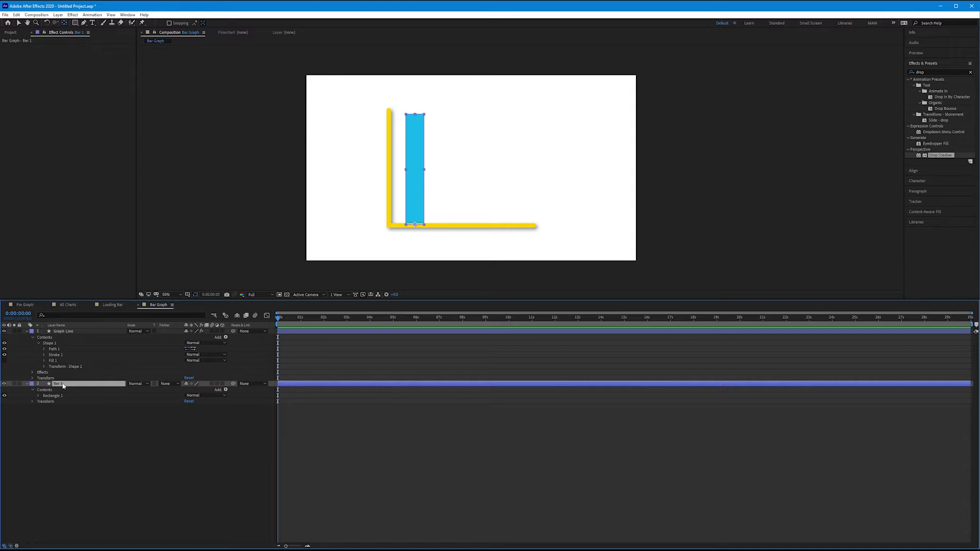
pyautogui.press('s')
pyautogui.click(187, 391)
pyautogui.moveTo(204, 391)
pyautogui.mouseDown()
pyautogui.moveTo(185, 392)
pyautogui.moveTo(214, 391)
pyautogui.moveTo(174, 392)
pyautogui.moveTo(185, 390)
pyautogui.mouseUp()
pyautogui.click(206, 390)
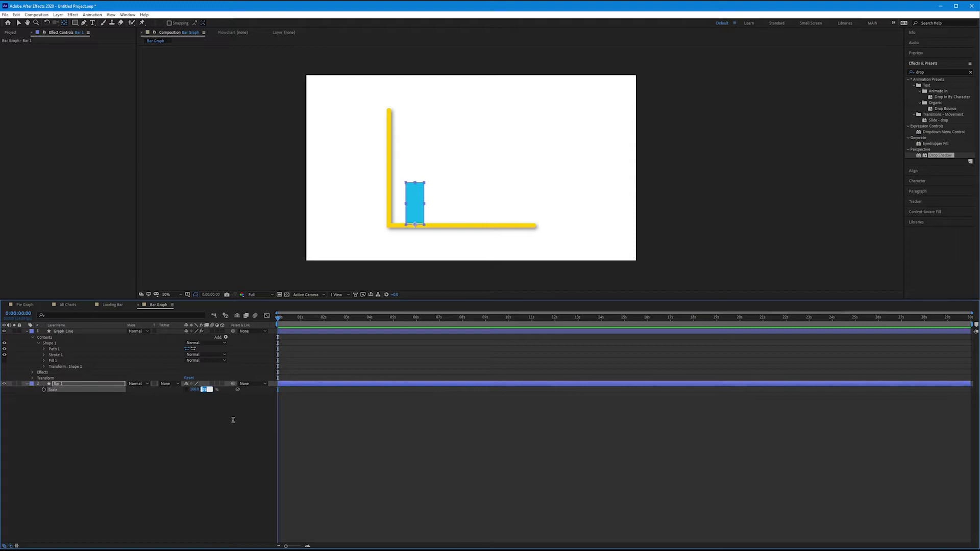
pyautogui.write('0')
pyautogui.press('Return')
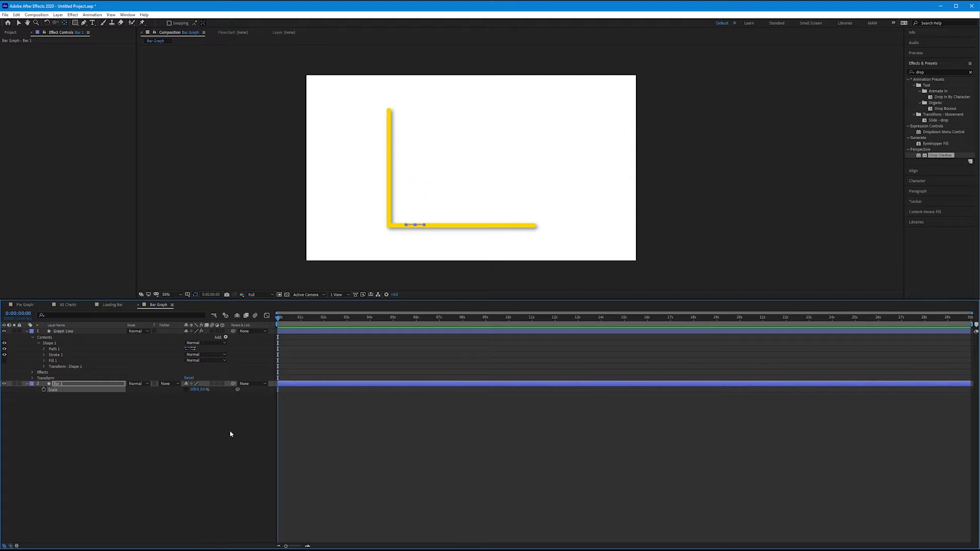
pyautogui.click(44, 390)
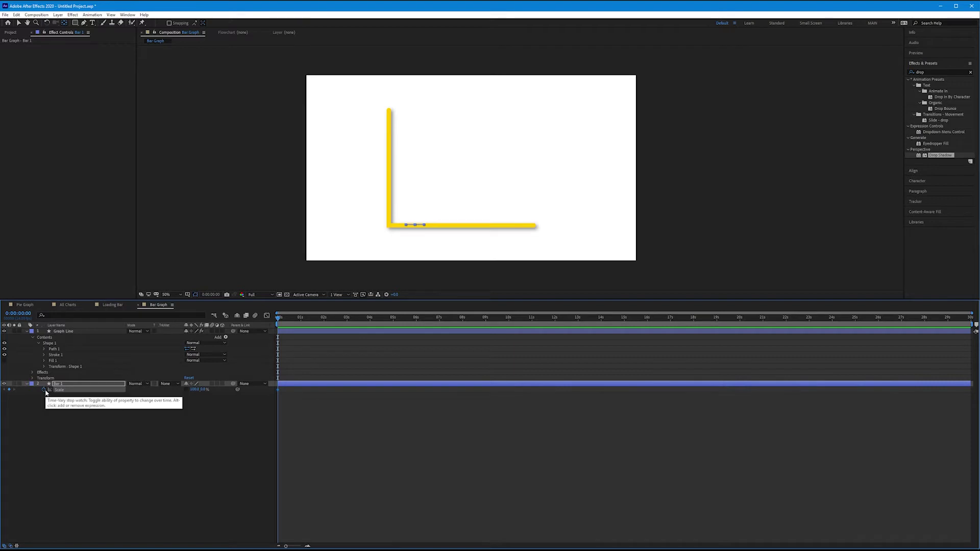
# At 0:00:02:12, set Bar 1's vertical scale to 25%.
pyautogui.moveTo(332, 319); pyautogui.dragTo(335, 331)
pyautogui.click(205, 390)
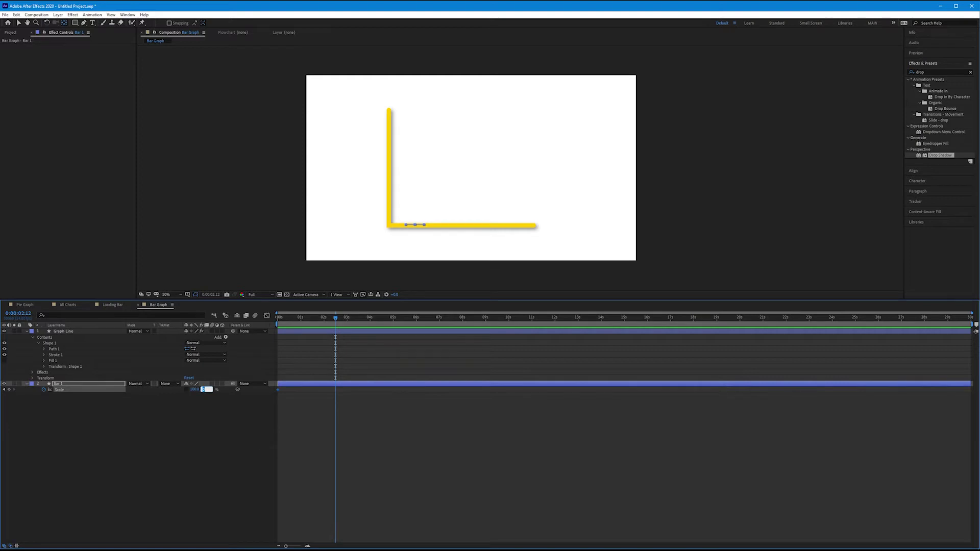
pyautogui.write('100')
pyautogui.press('Return')
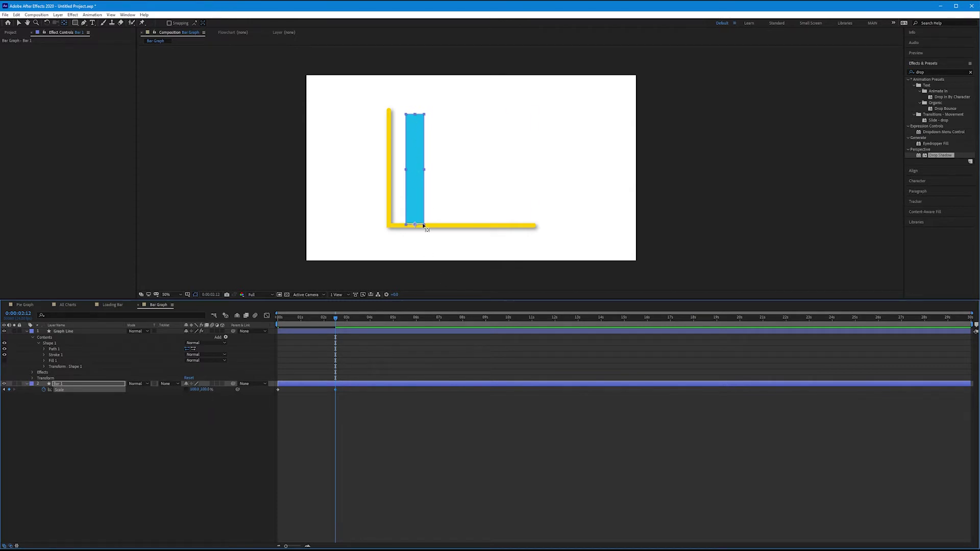
pyautogui.click(205, 389)
pyautogui.write('30')
pyautogui.press('Return')
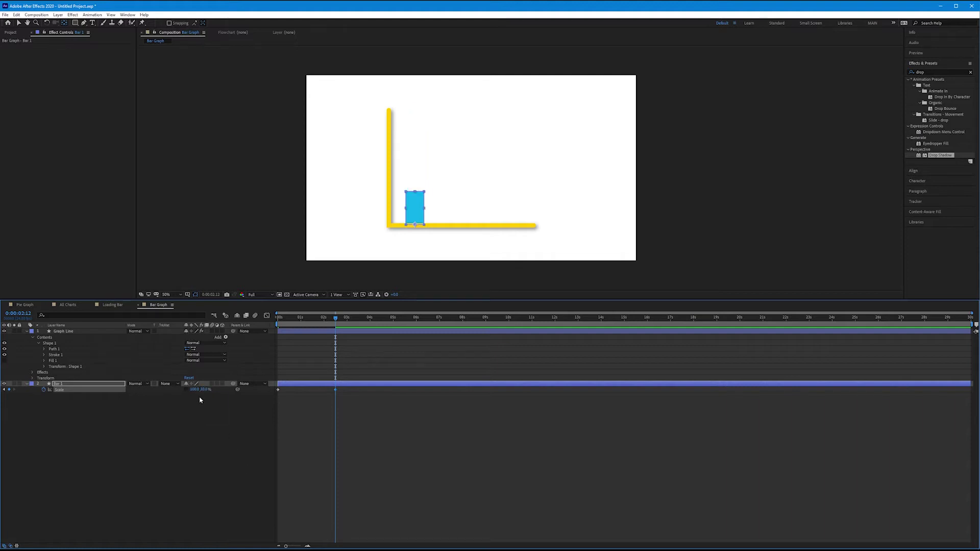
pyautogui.click(203, 390)
pyautogui.write('25')
pyautogui.press('Return')
# End the work area at 0:00:03:08 and preview the bar growing.
pyautogui.click(354, 319)
pyautogui.press('n')
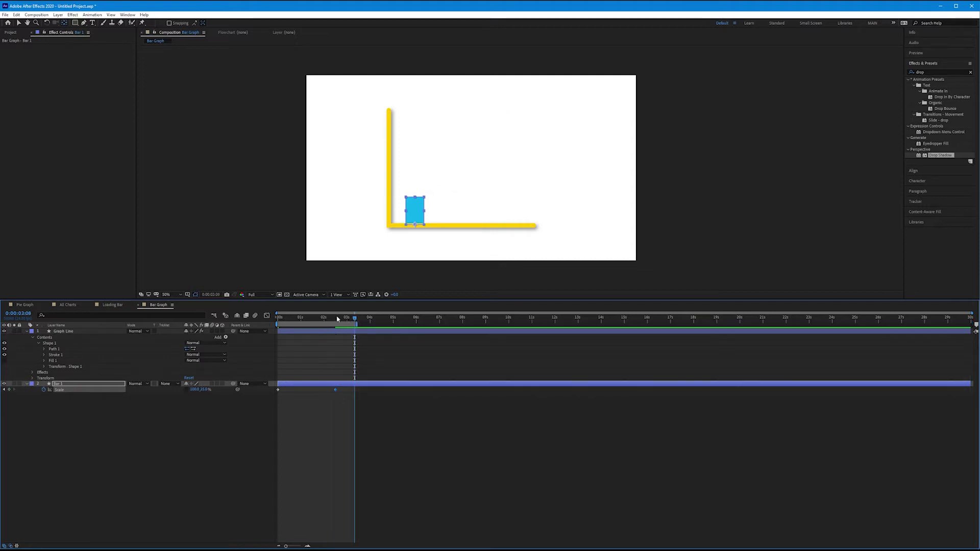
pyautogui.press('Home')
pyautogui.press('space')
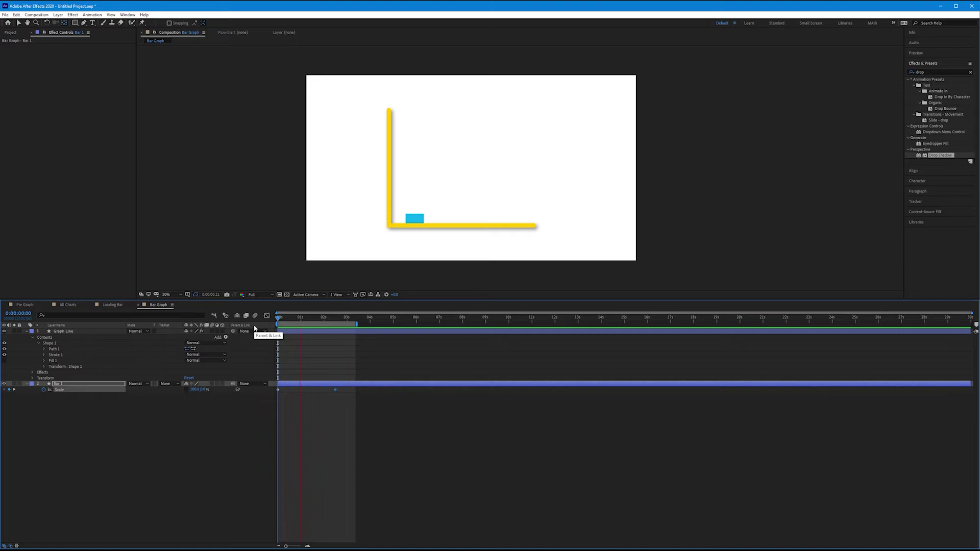
pyautogui.press('space')
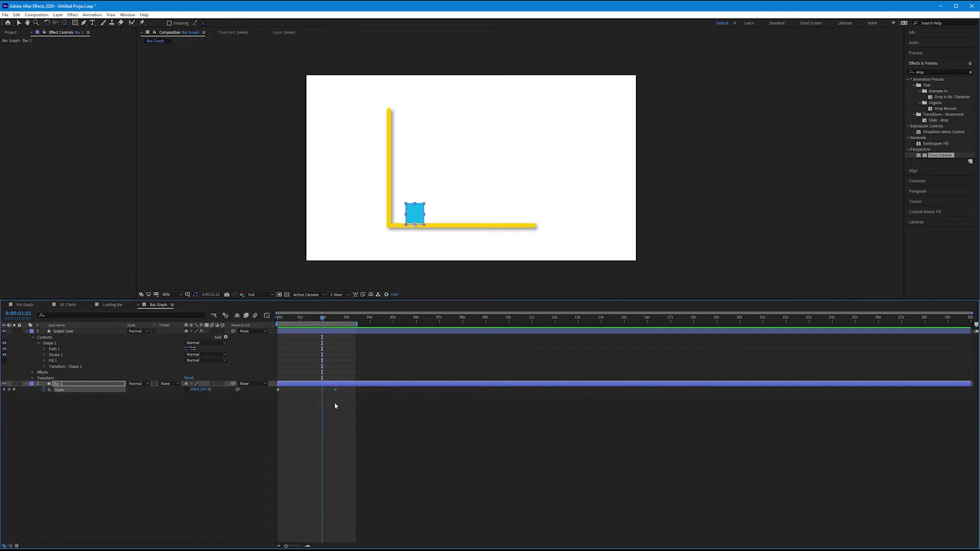
# Easy-ease the end Scale keyframe and raise its influence in the Graph Editor.
pyautogui.press('F9')
pyautogui.click(267, 316)
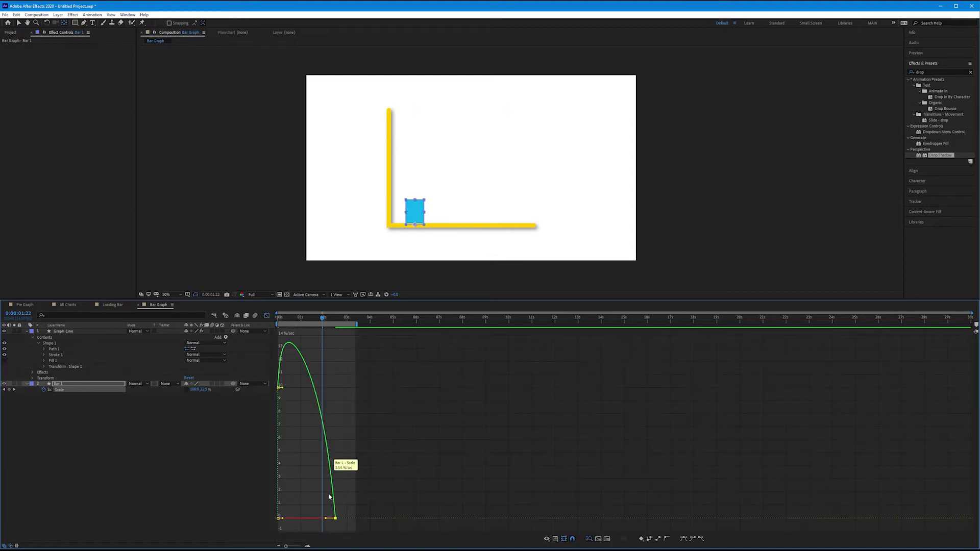
pyautogui.moveTo(326, 519); pyautogui.dragTo(312, 521)
pyautogui.click(266, 316)
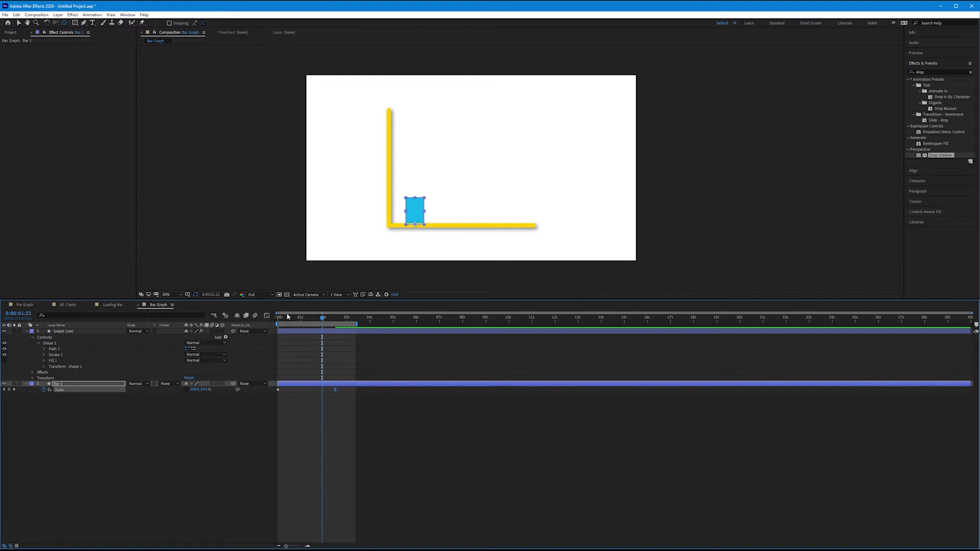
pyautogui.moveTo(295, 318); pyautogui.dragTo(274, 325)
pyautogui.press('space')
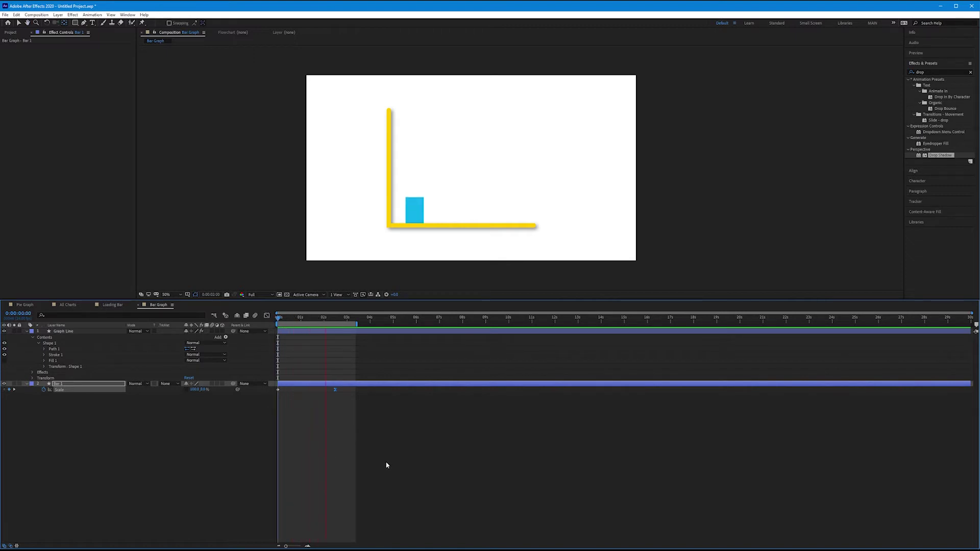
pyautogui.click(335, 390)
# Move the end Scale keyframe earlier to about 0:00:02:02 and preview.
pyautogui.moveTo(335, 390); pyautogui.dragTo(325, 390)
pyautogui.press('Home')
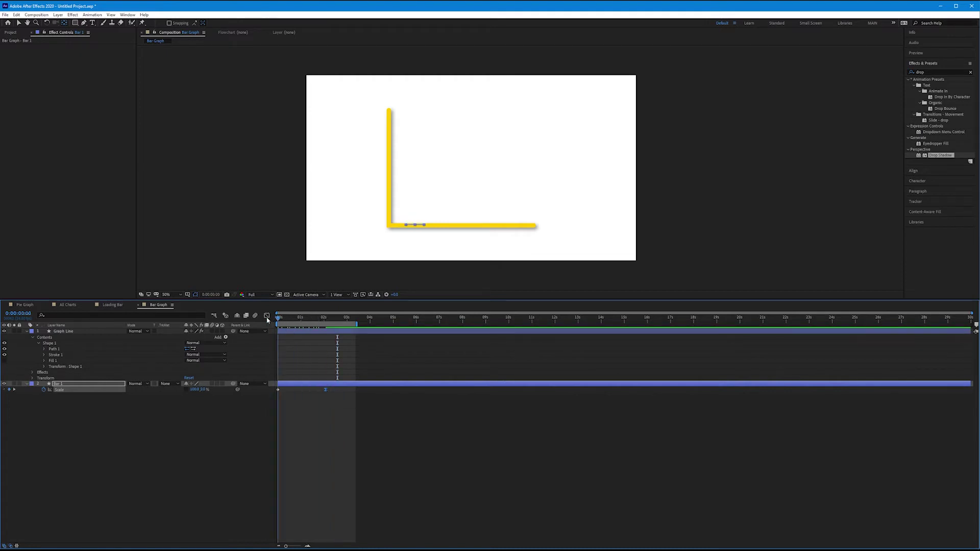
pyautogui.press('space')
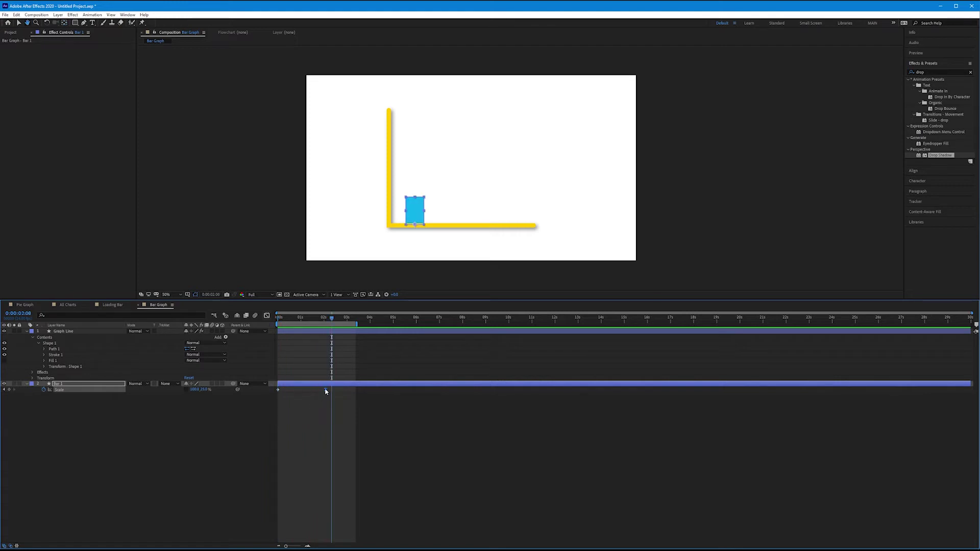
pyautogui.moveTo(325, 390); pyautogui.dragTo(322, 389)
pyautogui.click(278, 319)
pyautogui.press('space')
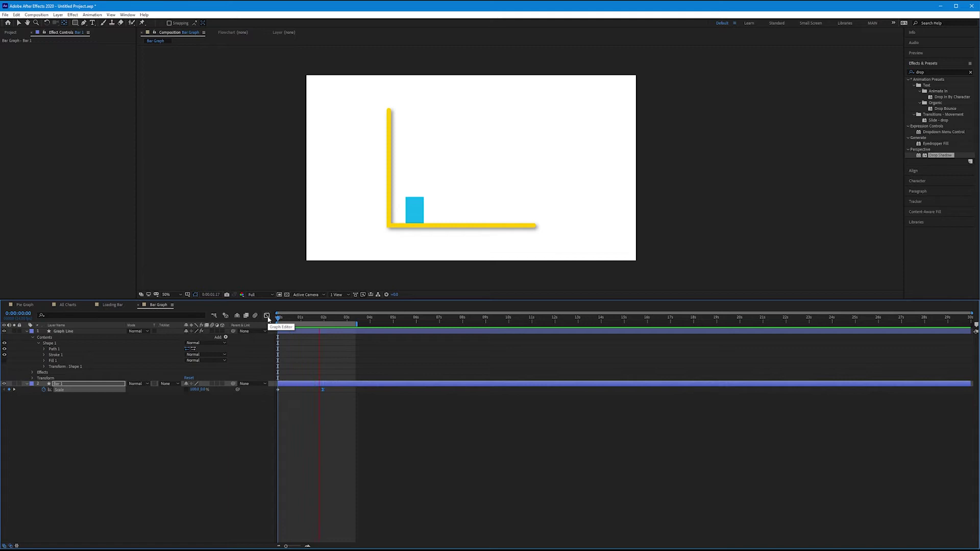
# Duplicate Bar 1 with Ctrl+D into Bar 2 and reveal its Scale keyframes.
pyautogui.press('space')
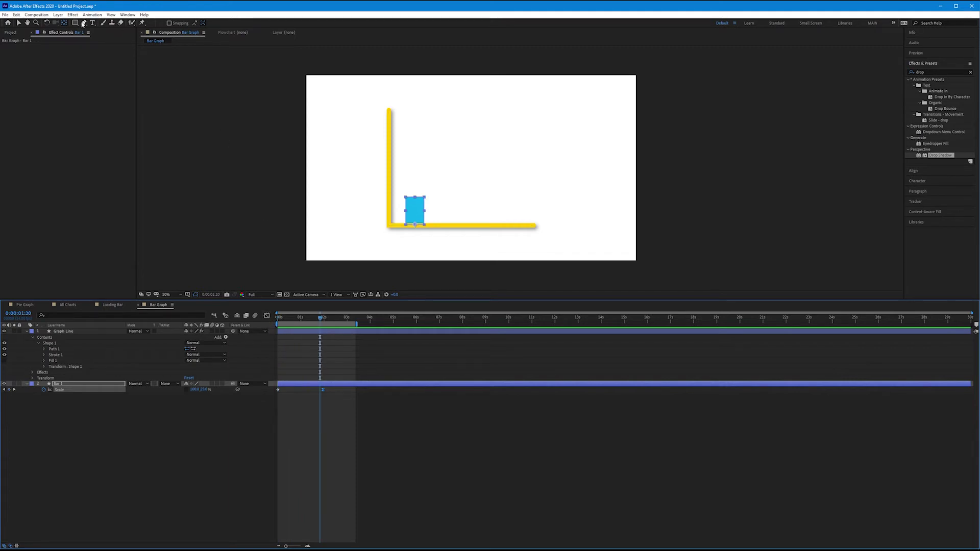
pyautogui.click(70, 388)
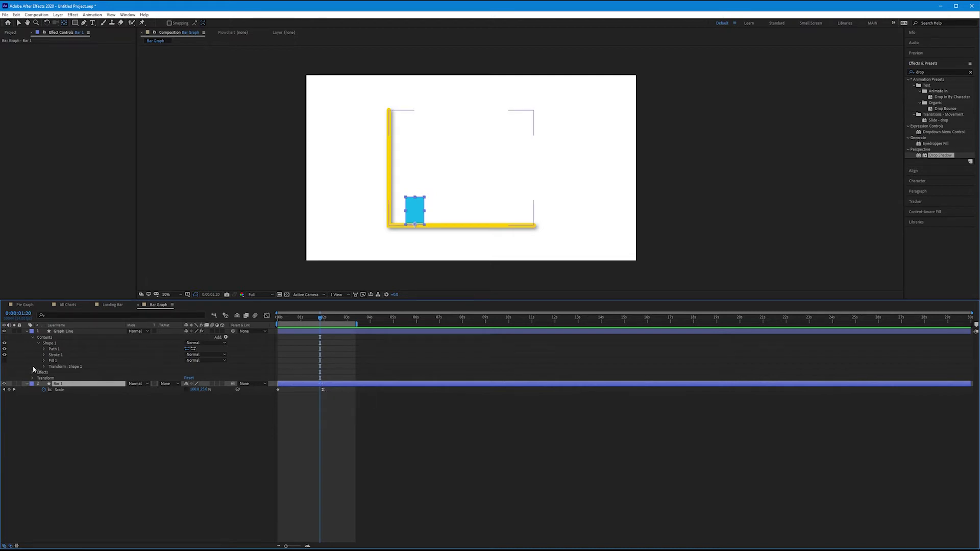
pyautogui.hotkey('ctrl', 'd')
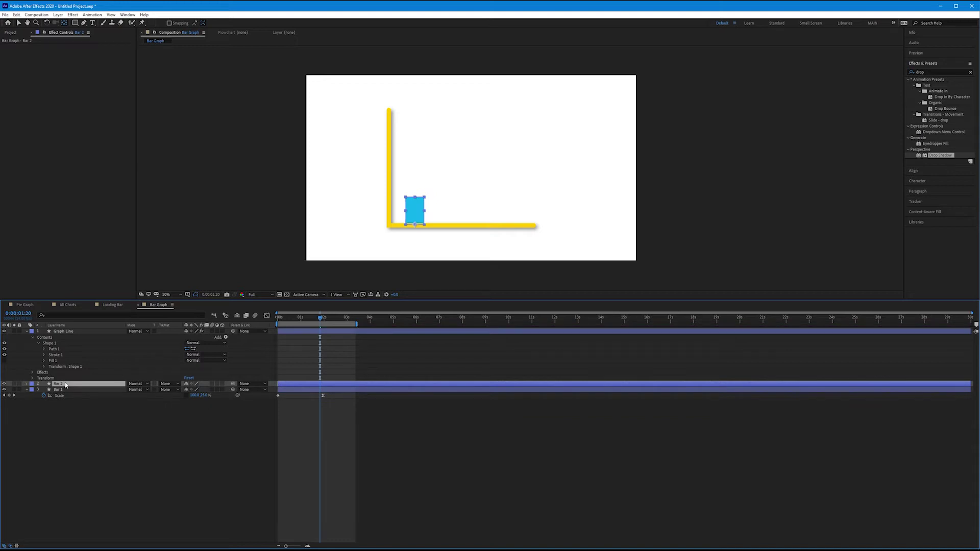
pyautogui.press('u')
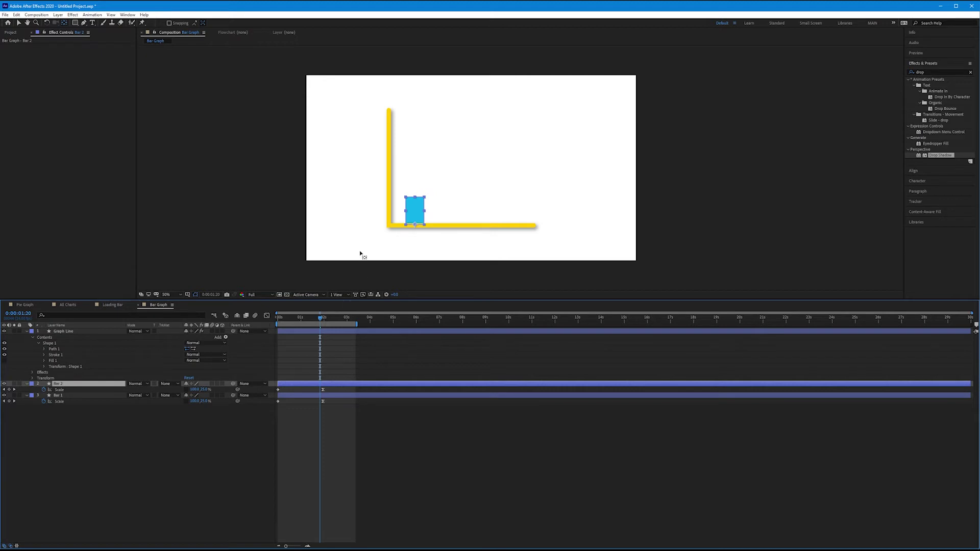
pyautogui.click(421, 215)
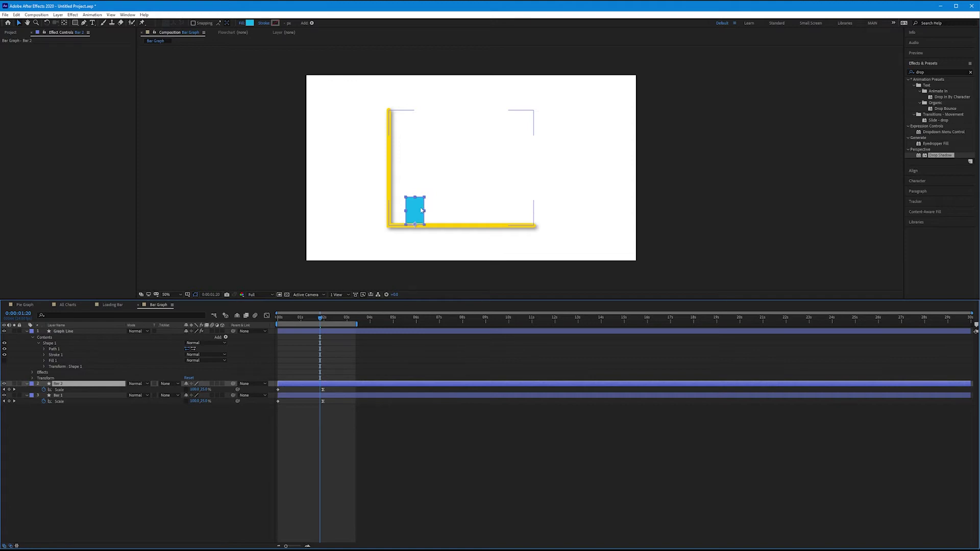
# Turn on the composition grid and drag Bar 2 just right of Bar 1 on the baseline.
pyautogui.click(111, 15)
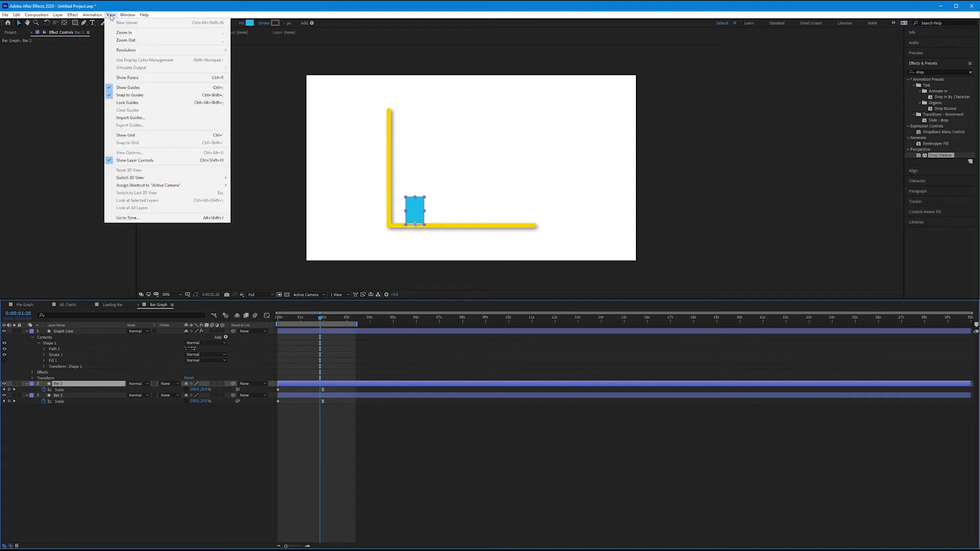
pyautogui.click(126, 136)
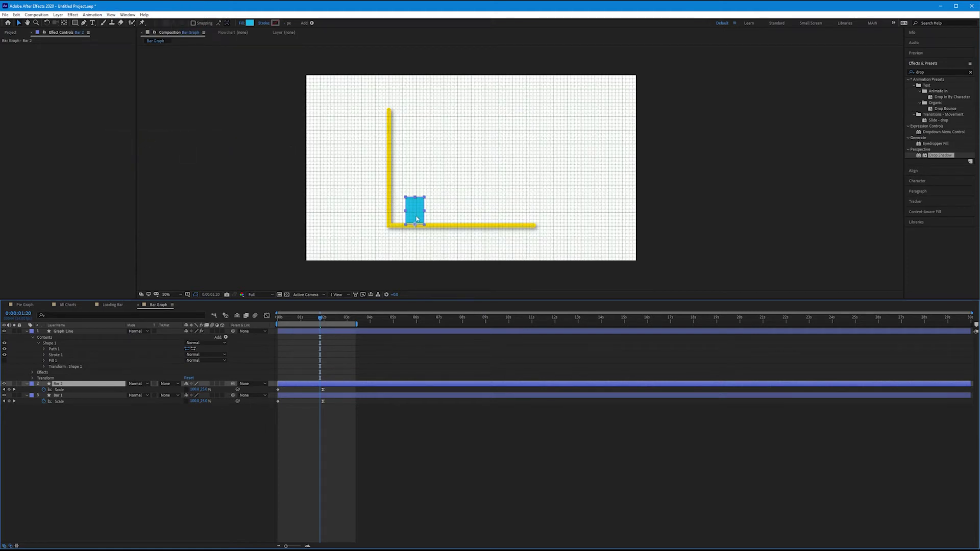
pyautogui.moveTo(417, 215); pyautogui.dragTo(443, 223)
# Nudge Bar 1 slightly left along the axis baseline, then deselect all layers.
pyautogui.click(444, 226)
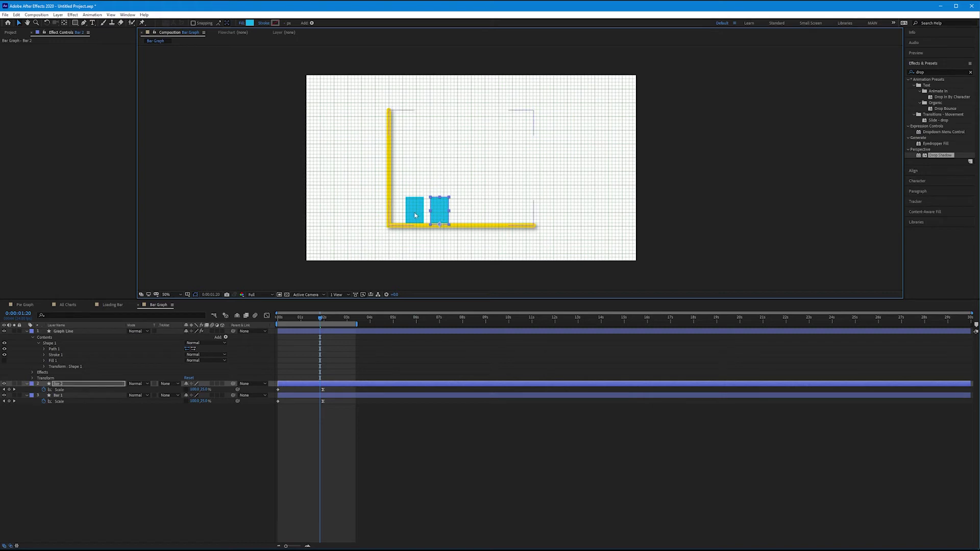
pyautogui.click(61, 396)
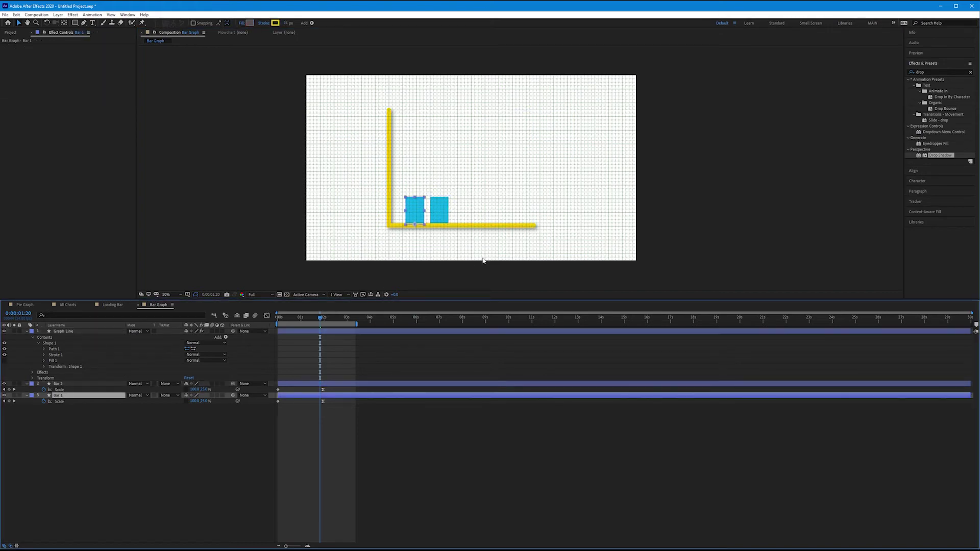
pyautogui.moveTo(413, 216); pyautogui.dragTo(412, 221)
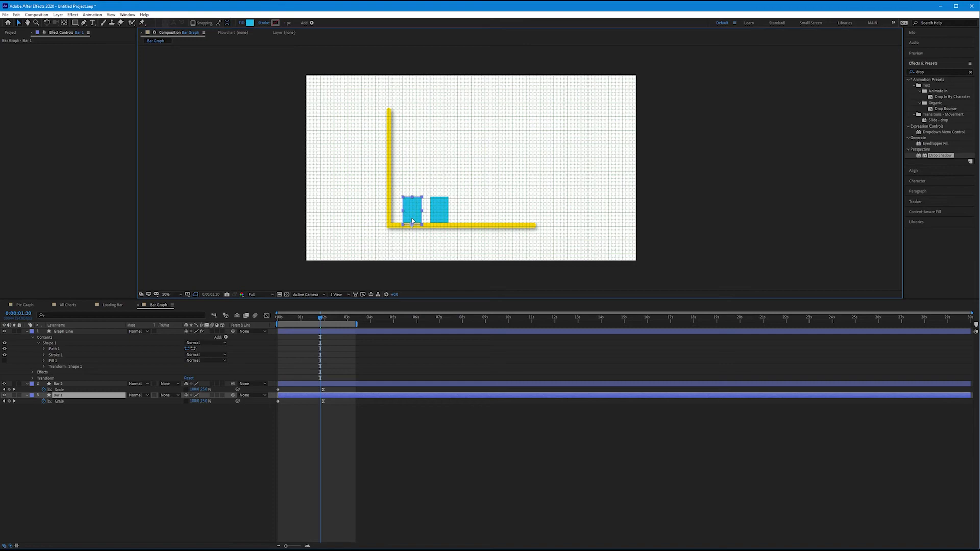
pyautogui.click(441, 214)
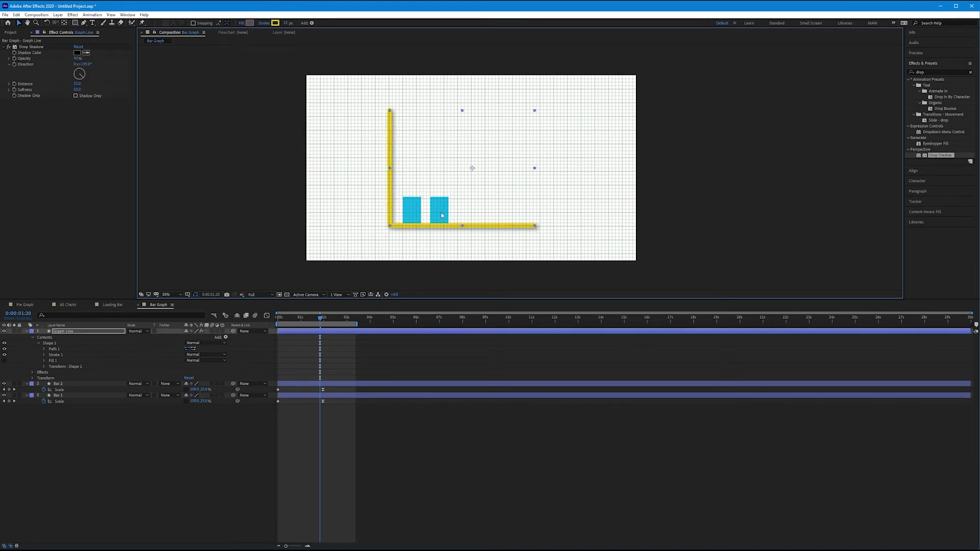
pyautogui.click(58, 383)
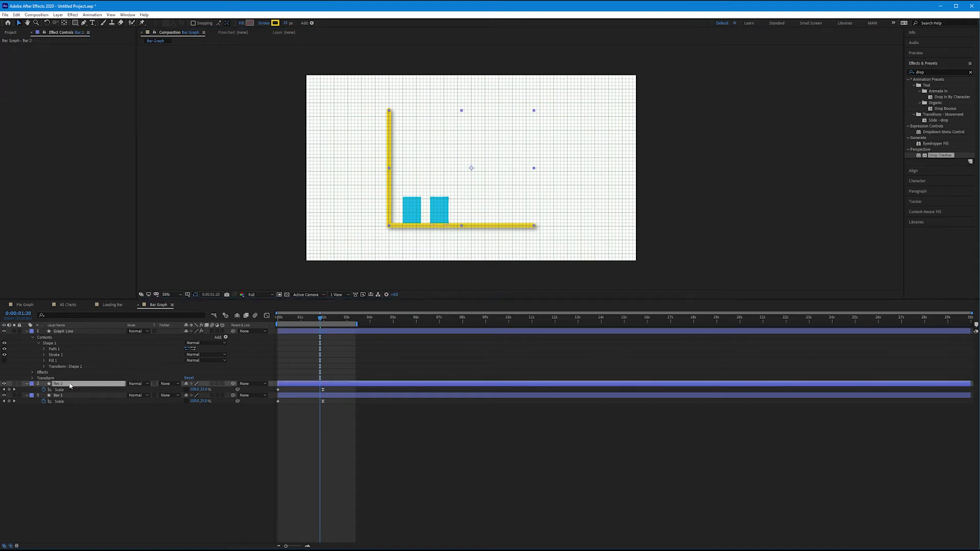
pyautogui.click(436, 246)
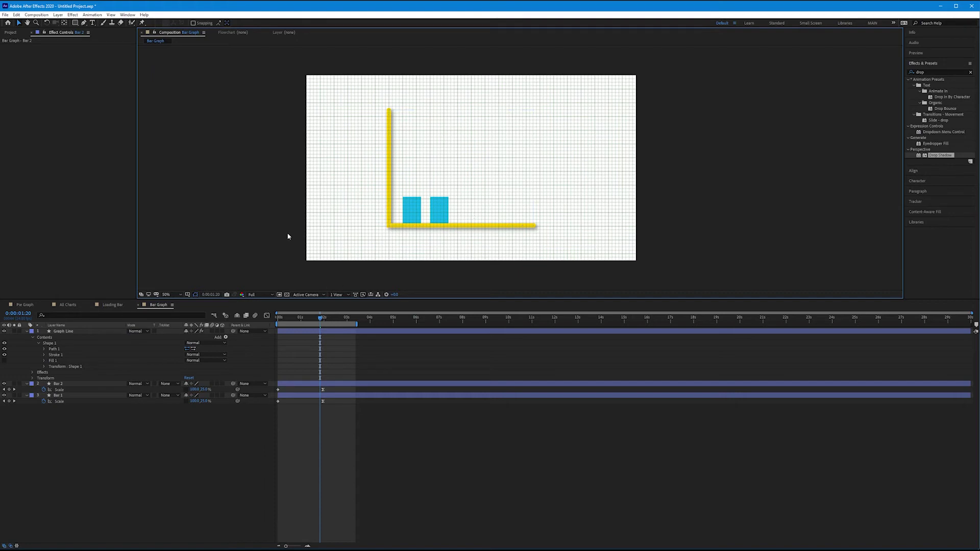
pyautogui.click(111, 15)
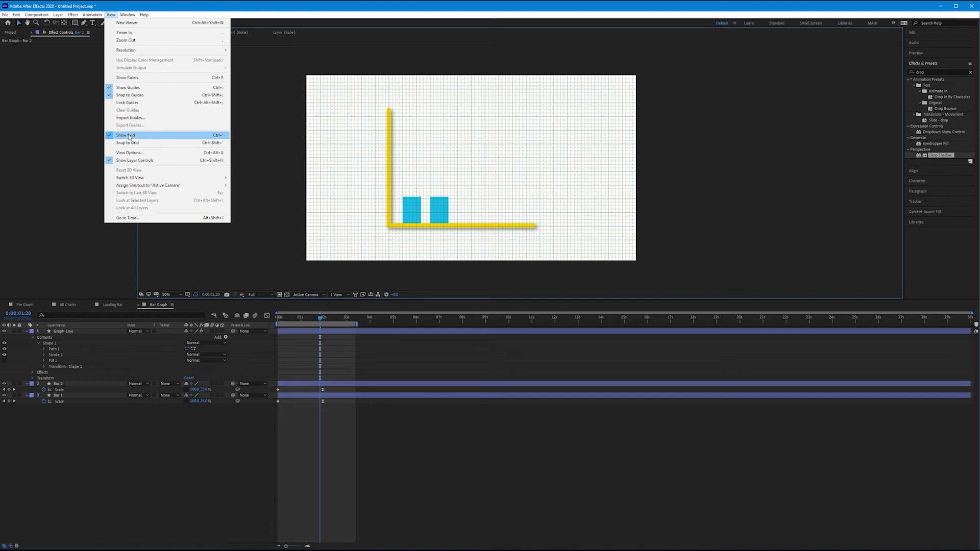
# Hide the composition grid and reveal Bar 2's Position property.
pyautogui.click(176, 135)
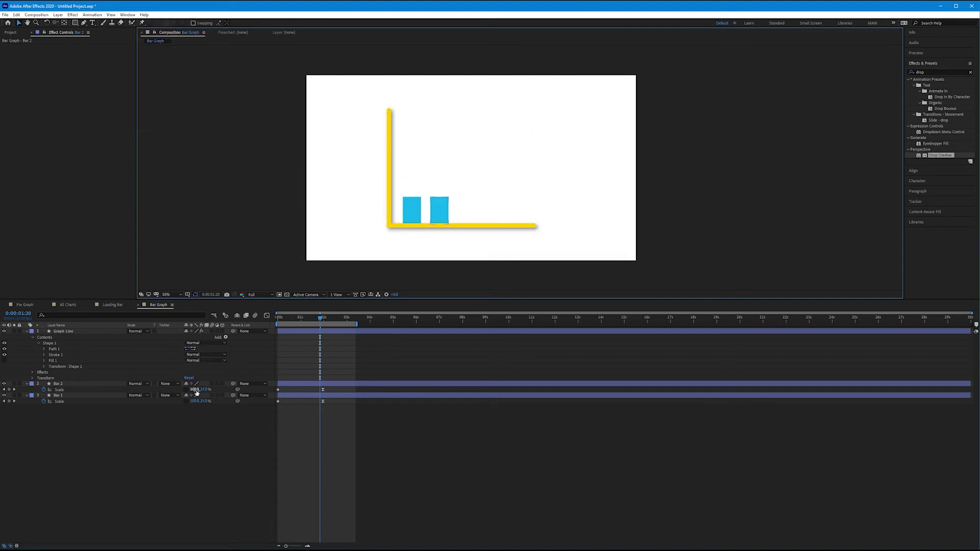
pyautogui.click(65, 387)
pyautogui.press('p')
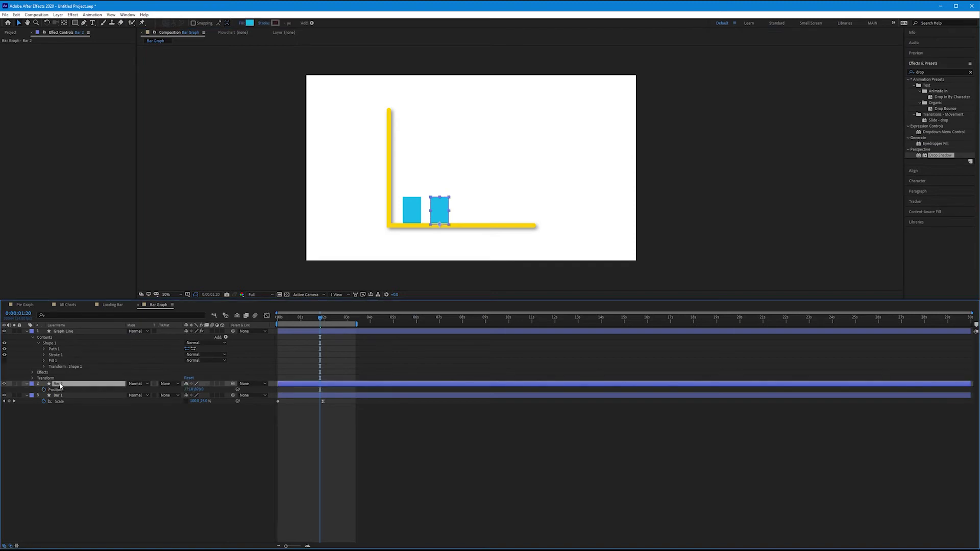
# Shift Bar 2's X position by +300 px, then undo to keep it beside Bar 1.
pyautogui.click(189, 390)
pyautogui.write('+300')
pyautogui.press('Return')
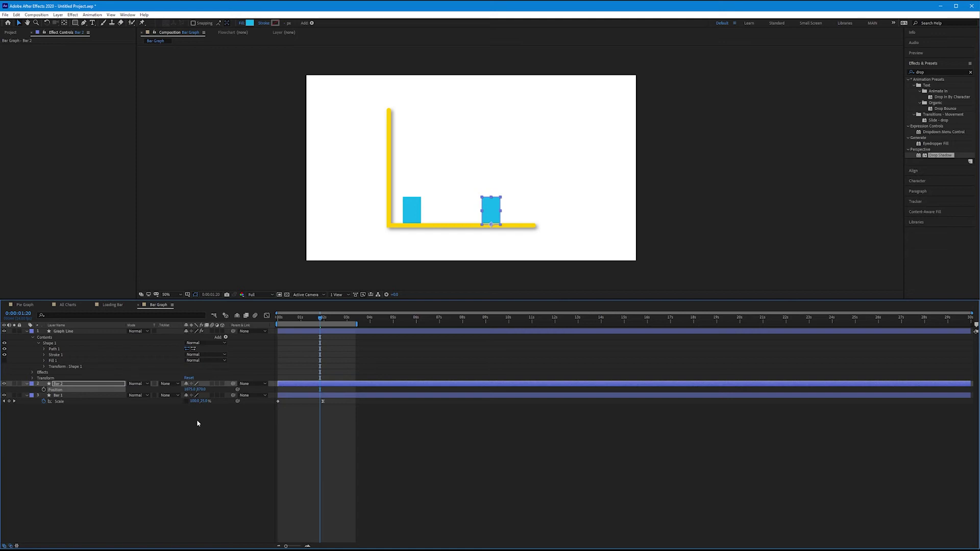
pyautogui.hotkey('ctrl', 'z')
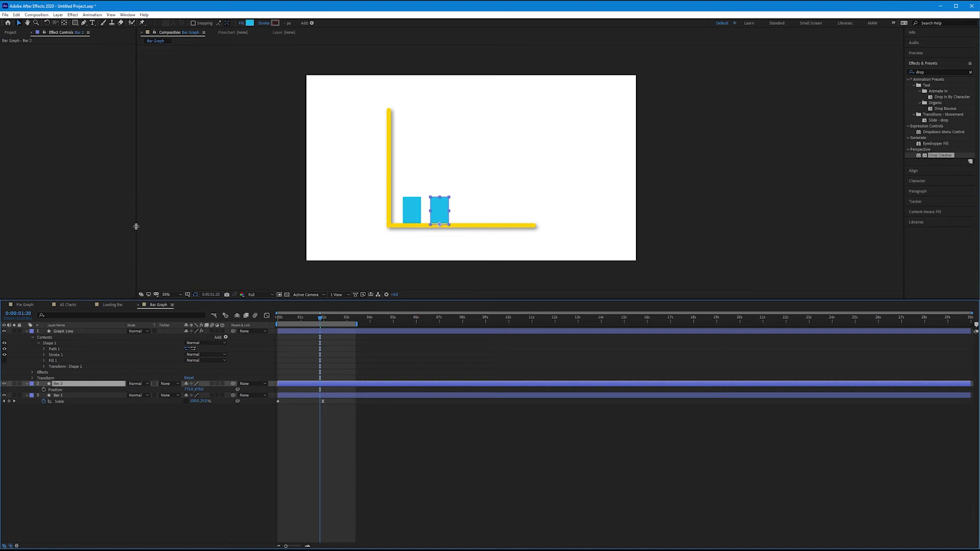
pyautogui.click(111, 15)
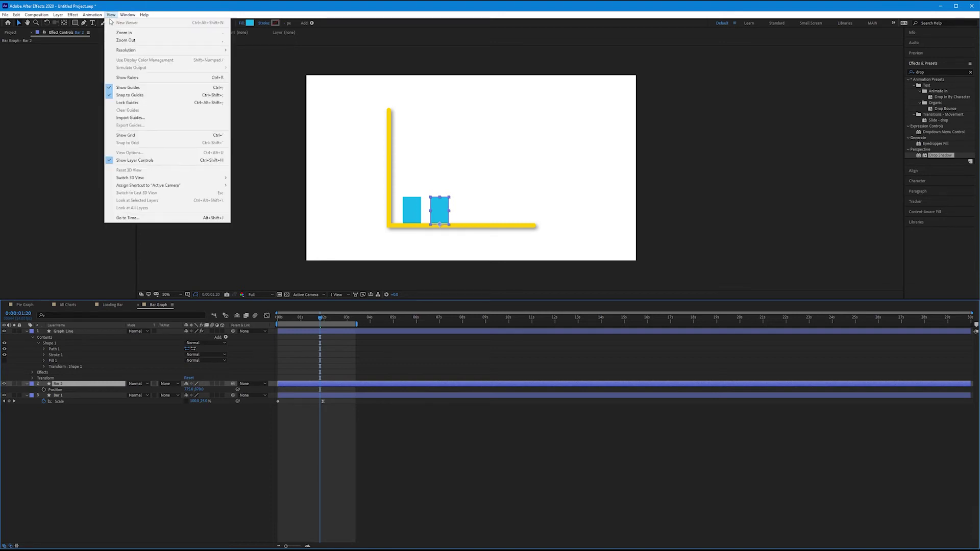
# Show the grid again and delay Bar 2's Scale keyframes to start after Bar 1's.
pyautogui.click(127, 135)
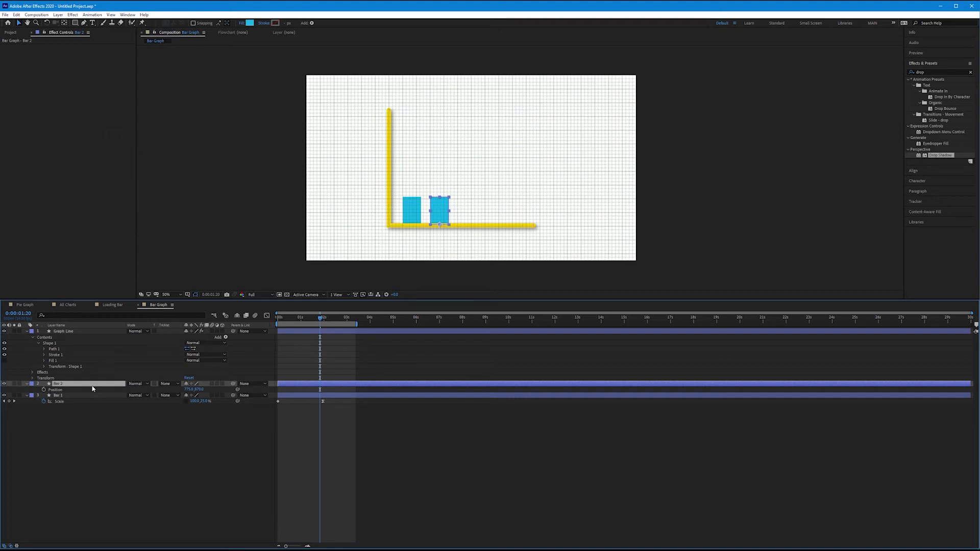
pyautogui.press('s')
pyautogui.moveTo(330, 387); pyautogui.dragTo(290, 392)
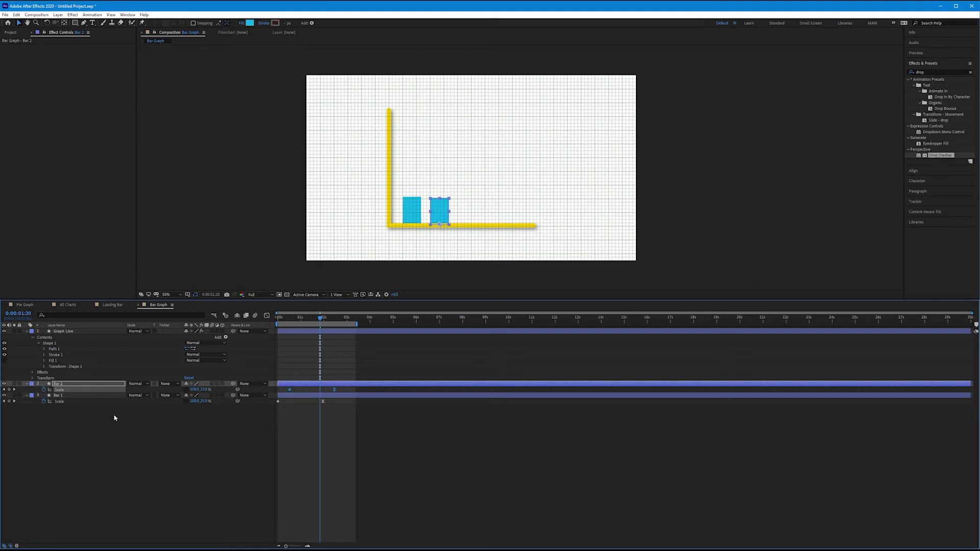
# Set Bar 2's final Scale Y keyframe to 50%.
pyautogui.click(92, 396)
pyautogui.press('k')
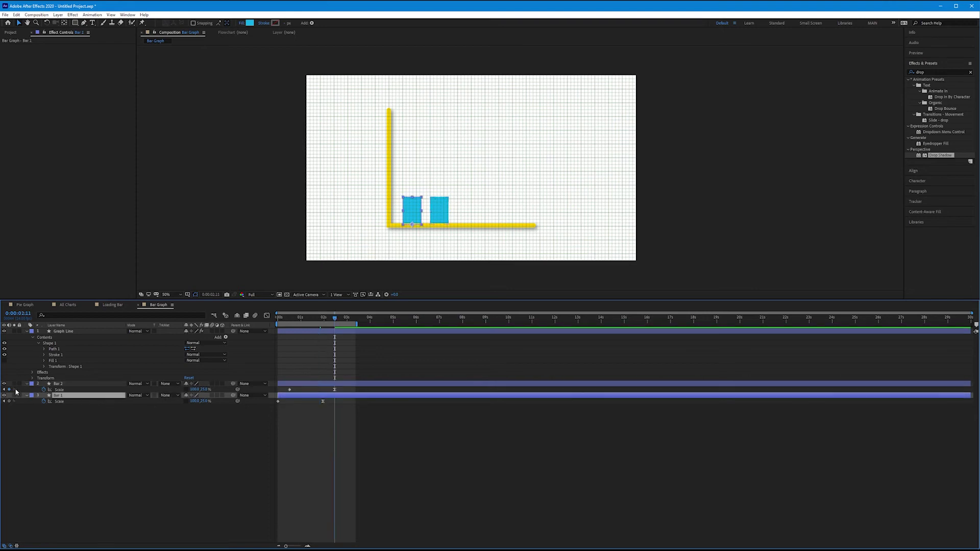
pyautogui.click(59, 384)
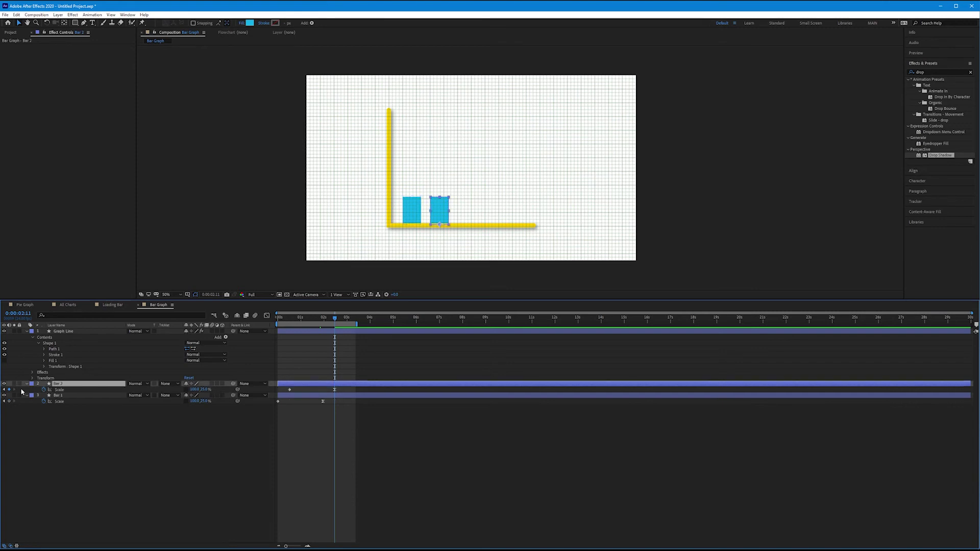
pyautogui.click(202, 390)
pyautogui.write('5')
pyautogui.press('Return')
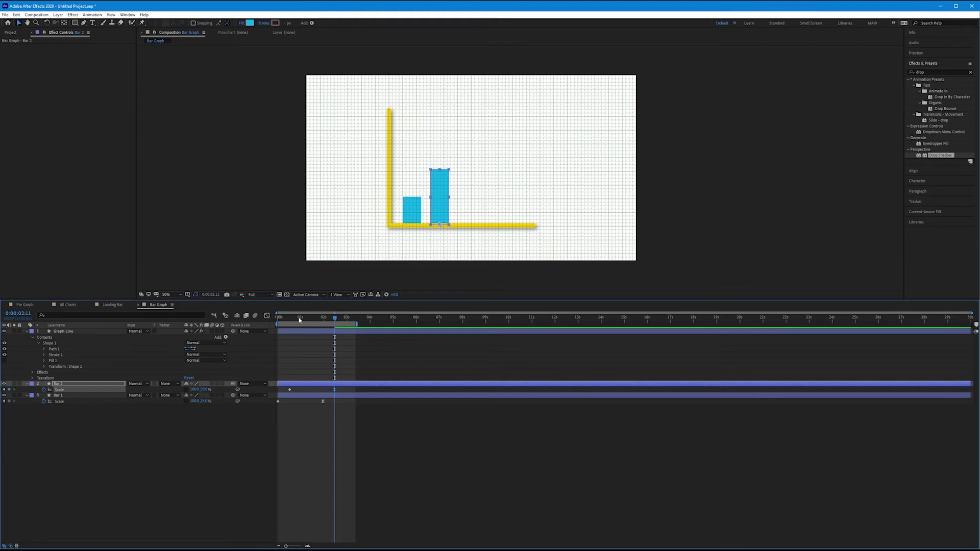
# Preview the bars growing from the start of the timeline.
pyautogui.press('Home')
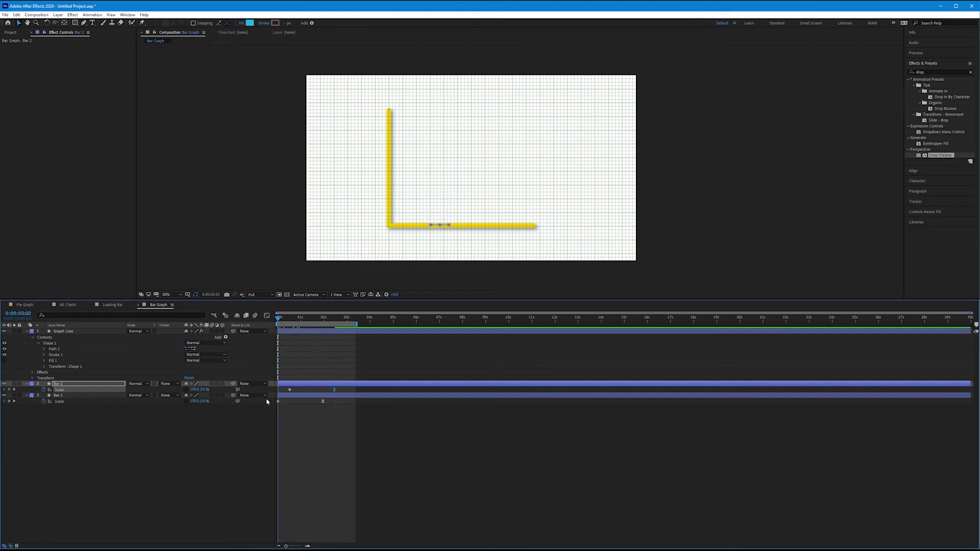
pyautogui.press('space')
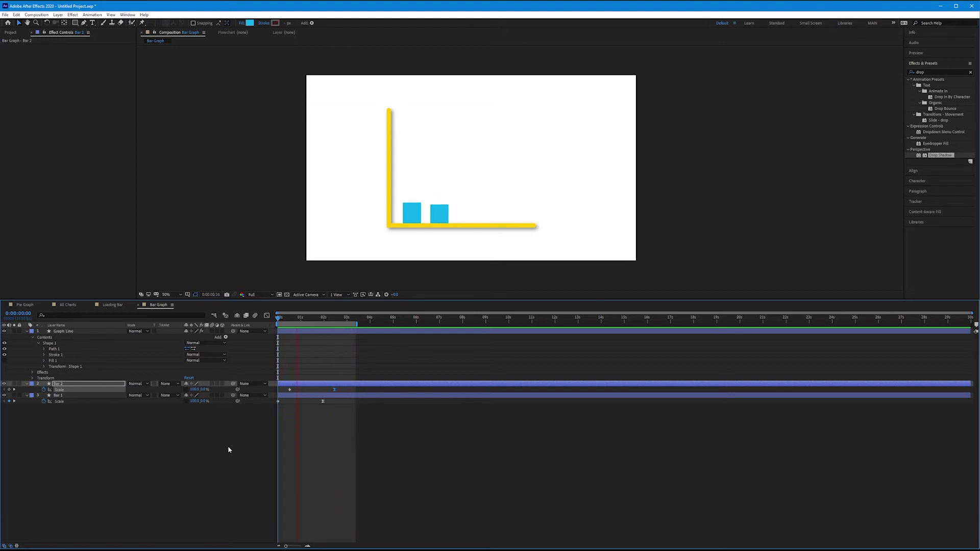
pyautogui.press('space')
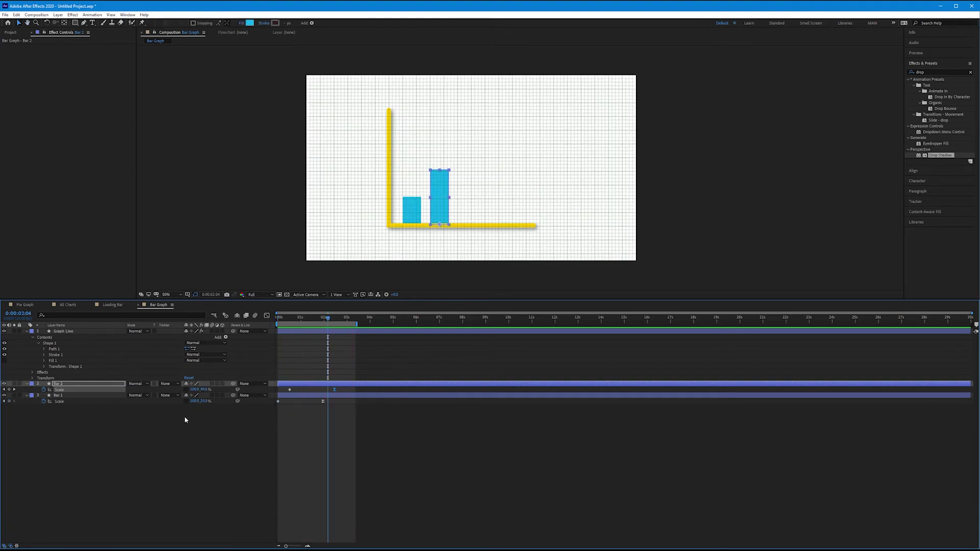
# Duplicate Bar 2 into Bar 3 and shift its Scale keyframes later than Bar 2's.
pyautogui.click(73, 386)
pyautogui.hotkey('ctrl', 'd')
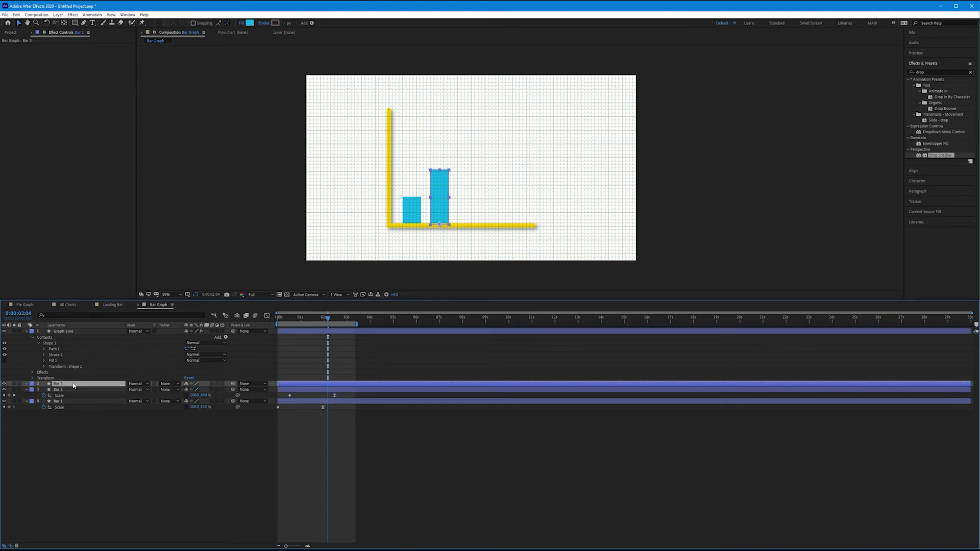
pyautogui.press('s')
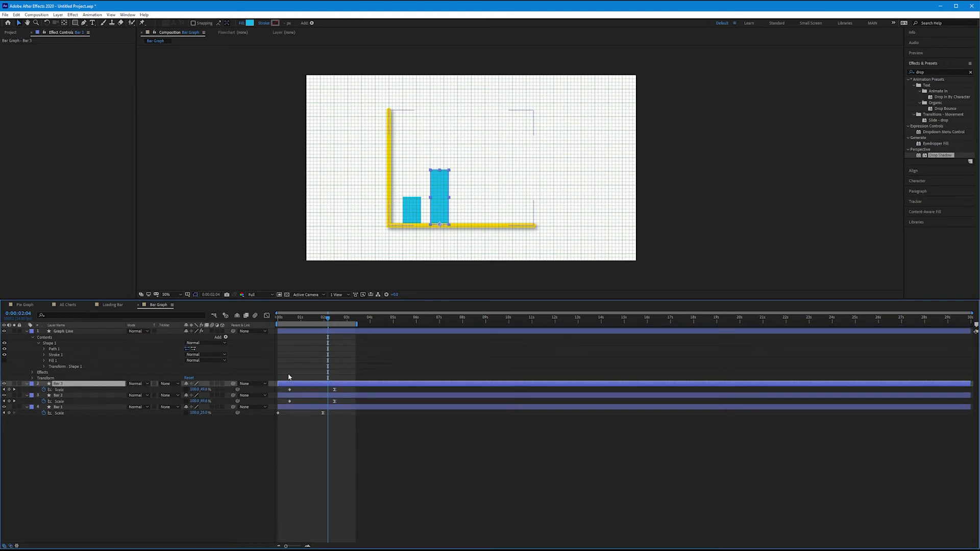
pyautogui.moveTo(283, 394); pyautogui.dragTo(343, 394)
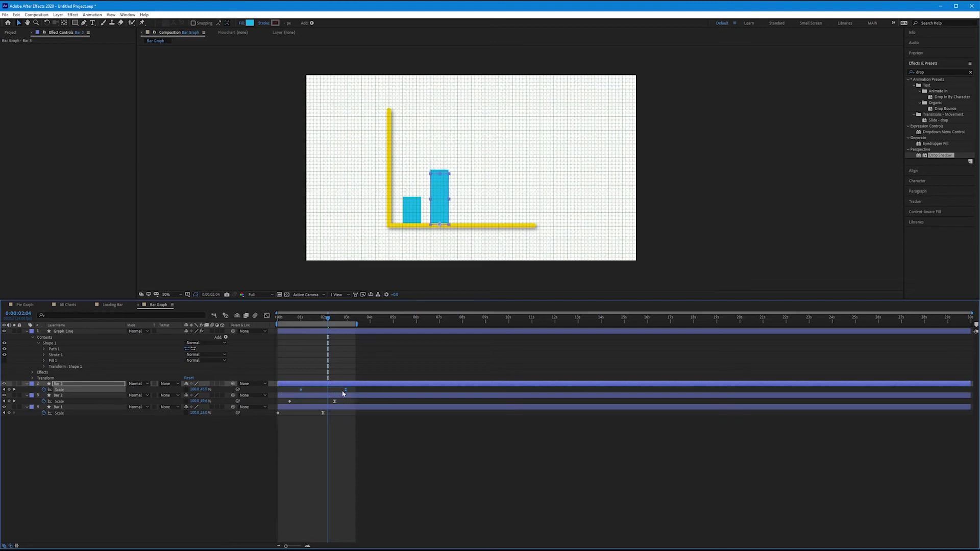
# Set Bar 3's final Scale Y to 75% and move it right of Bar 2 on the baseline.
pyautogui.click(107, 434)
pyautogui.click(346, 318)
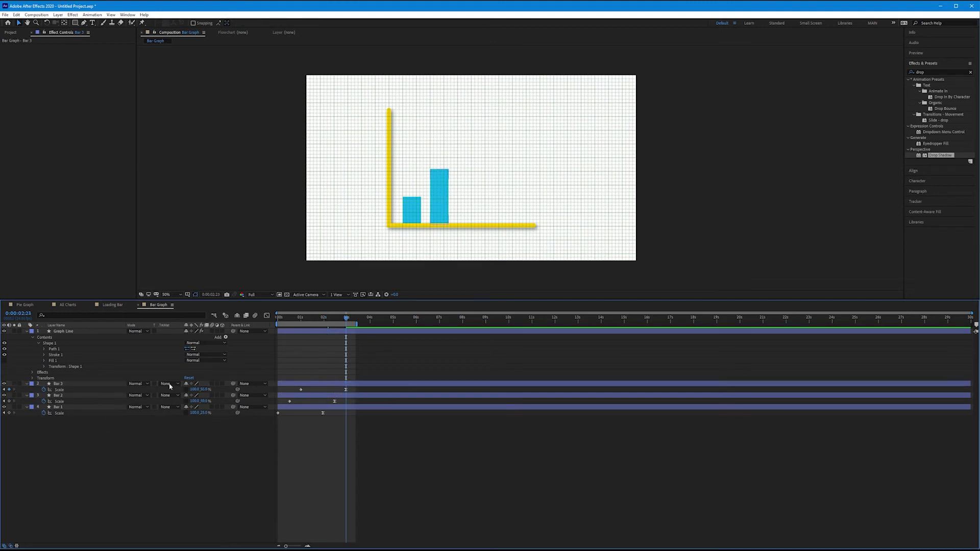
pyautogui.click(346, 390)
pyautogui.click(205, 390)
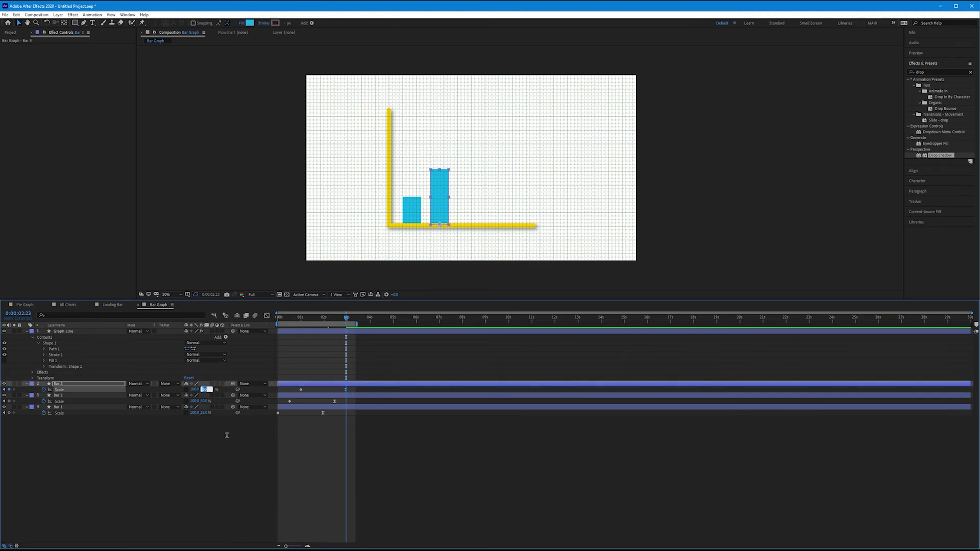
pyautogui.write('75')
pyautogui.press('Return')
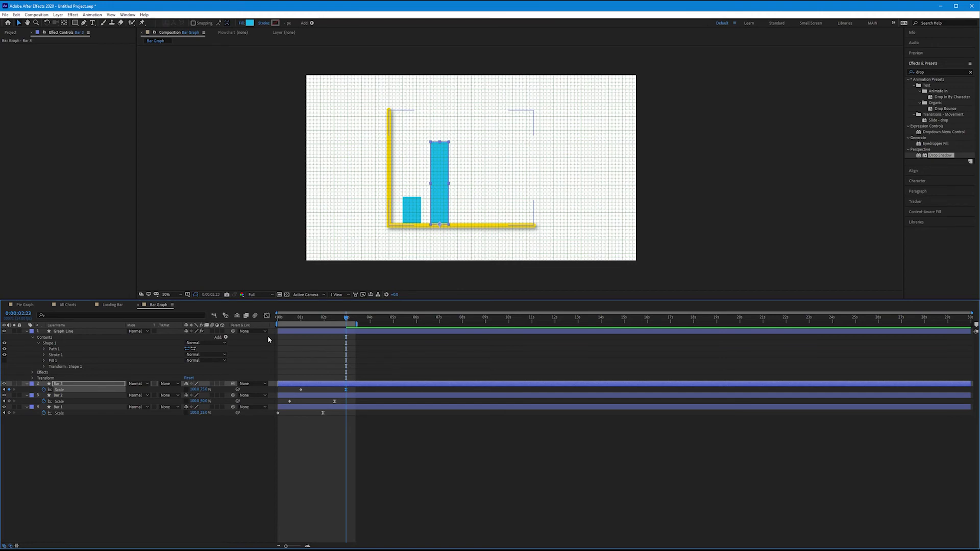
pyautogui.moveTo(436, 213); pyautogui.dragTo(462, 213)
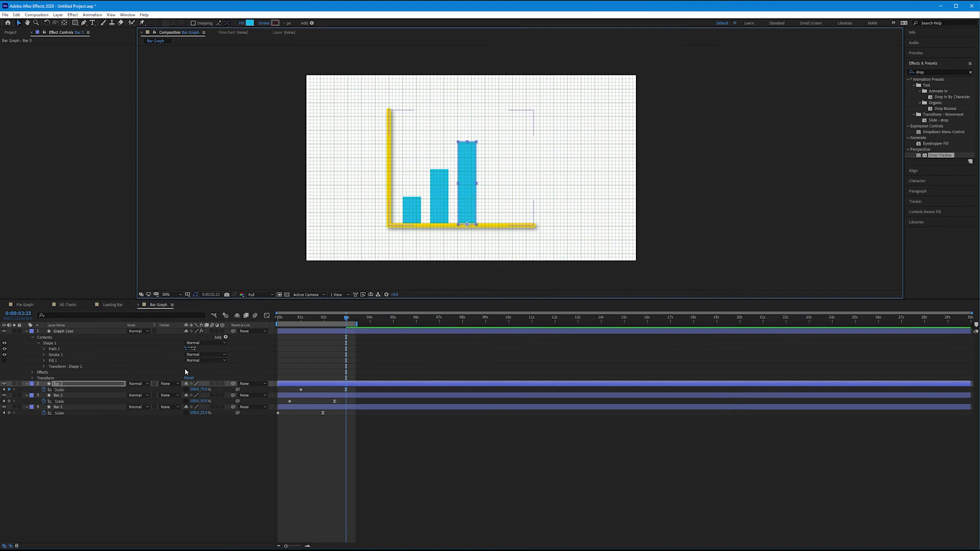
pyautogui.click(83, 385)
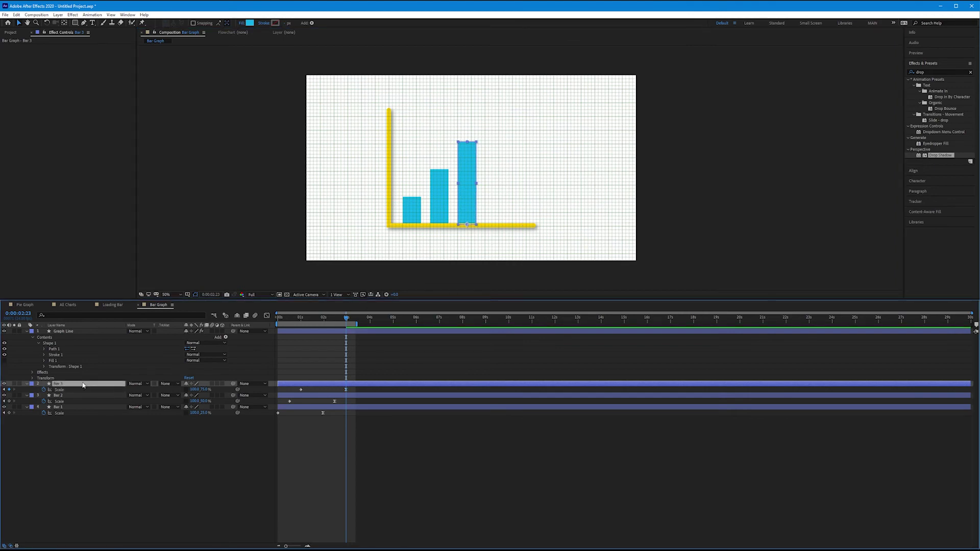
# Duplicate Bar 3 into Bar 4 and shift its Scale keyframes later.
pyautogui.hotkey('ctrl', 'd')
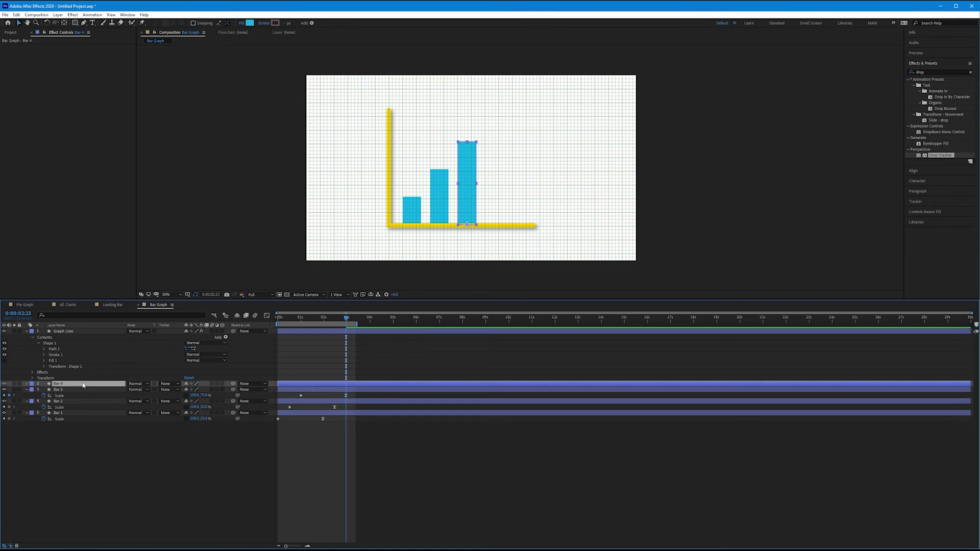
pyautogui.press('u')
pyautogui.moveTo(294, 388); pyautogui.dragTo(359, 391)
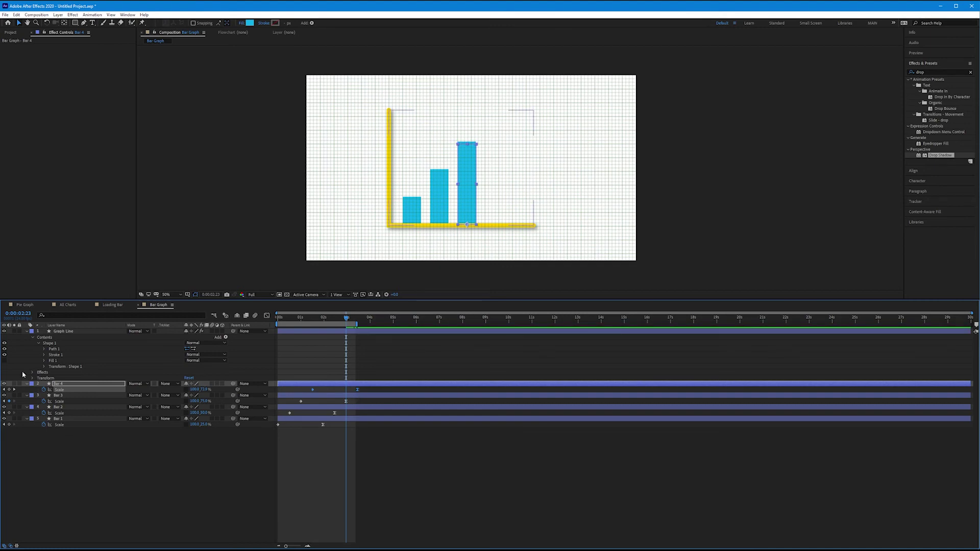
# Set Bar 4's final Scale Y keyframe at 0:00:03:11 to 100%.
pyautogui.click(87, 460)
pyautogui.click(14, 390)
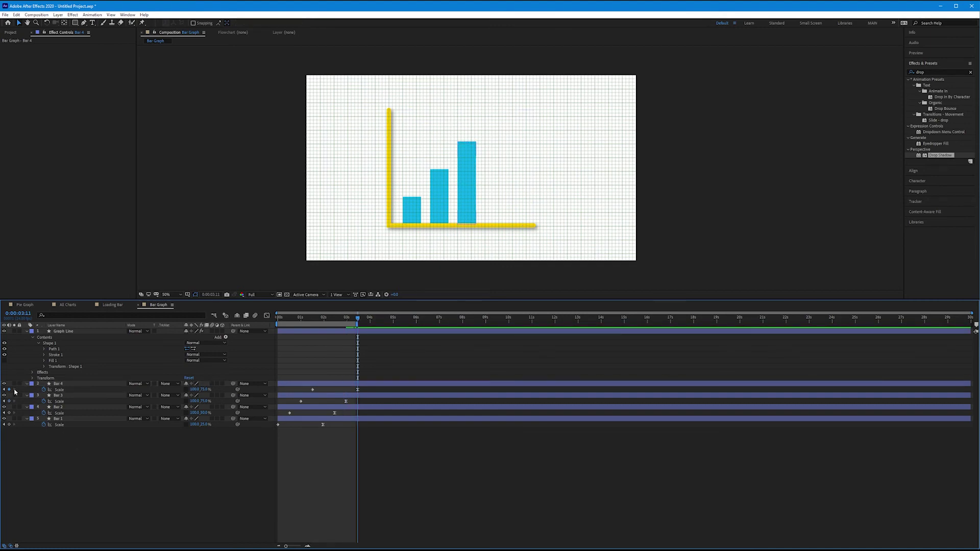
pyautogui.click(88, 385)
pyautogui.click(205, 390)
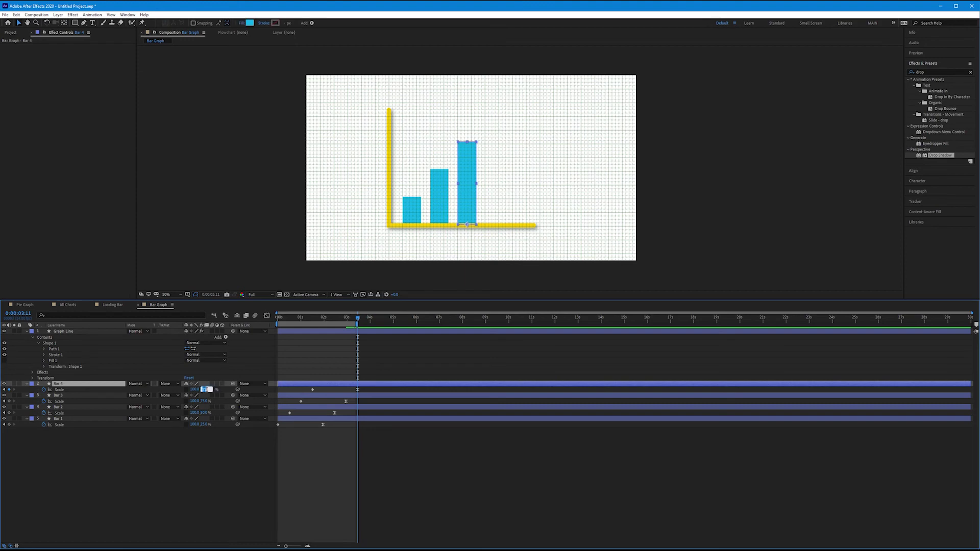
pyautogui.write('100')
pyautogui.press('Return')
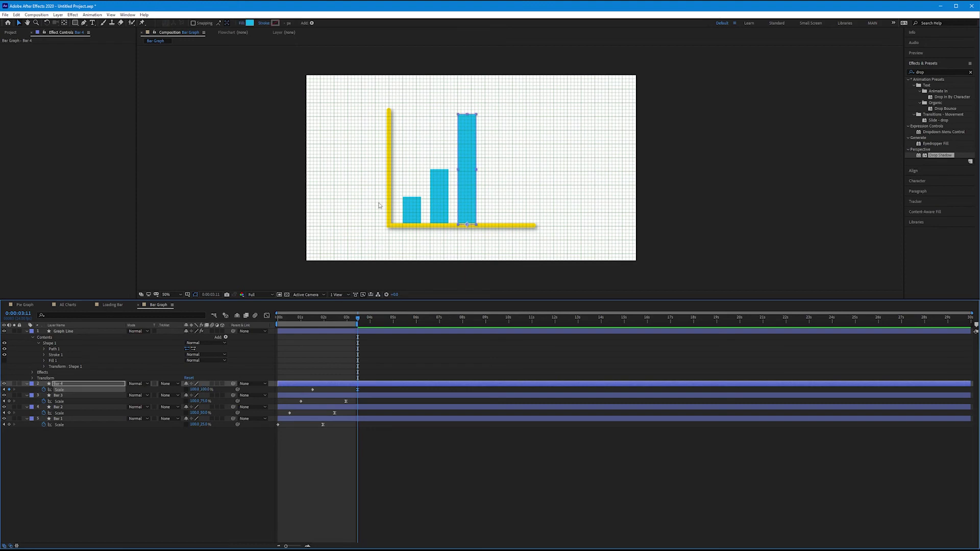
# Place Bar 4 right of Bar 3 on the yellow baseline and extend the work area end.
pyautogui.moveTo(469, 204); pyautogui.dragTo(496, 204)
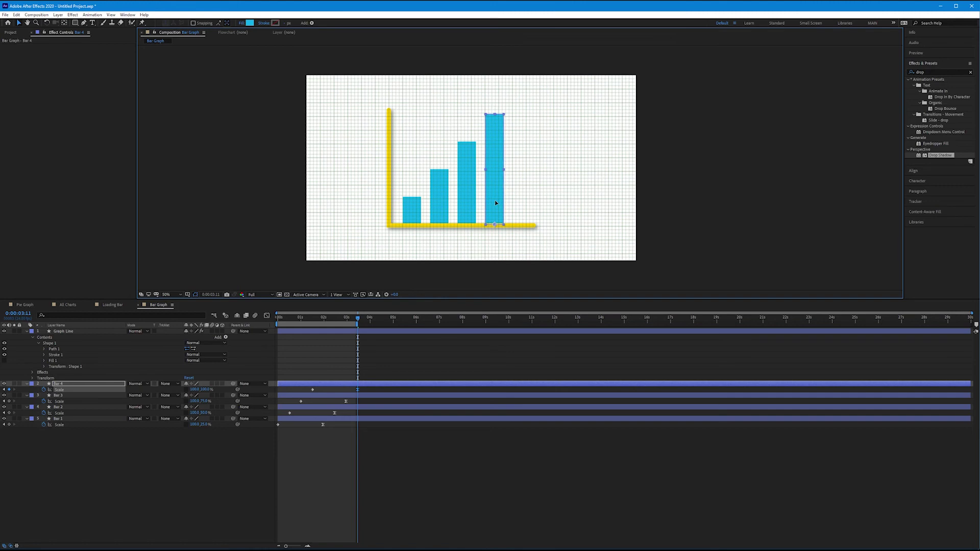
pyautogui.moveTo(495, 203)
pyautogui.mouseDown()
pyautogui.moveTo(493, 230)
pyautogui.moveTo(495, 210)
pyautogui.mouseUp()
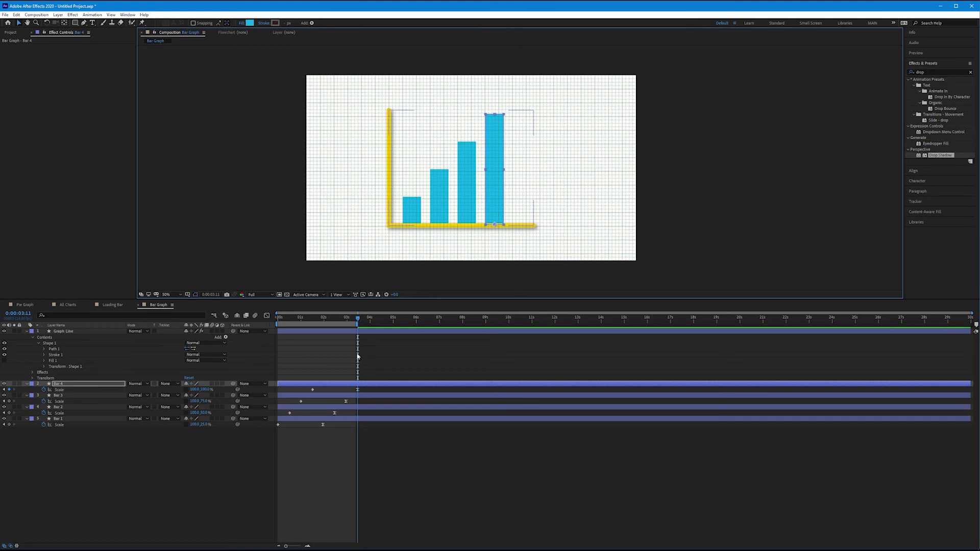
pyautogui.moveTo(357, 325); pyautogui.dragTo(374, 325)
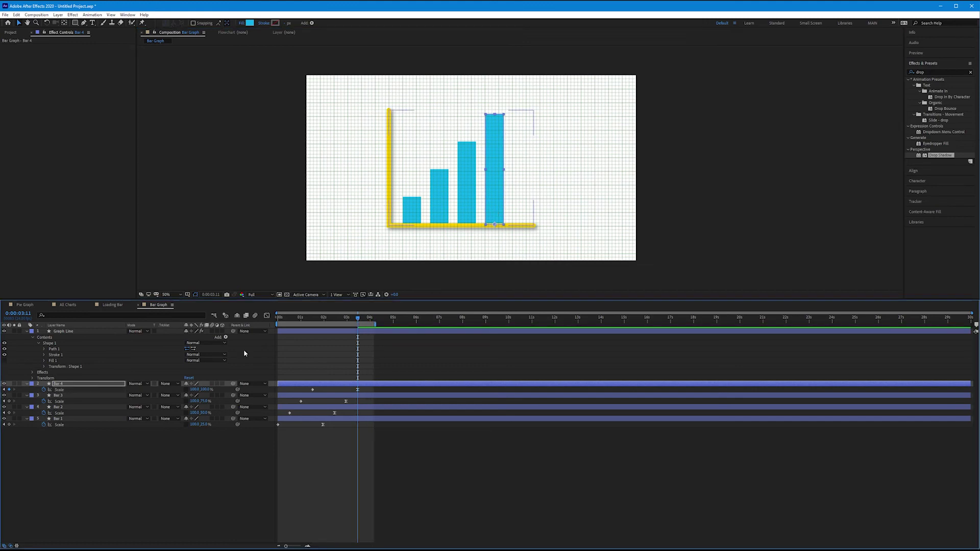
# Hide the grid and preview the four bars rising in turn from the timeline start.
pyautogui.click(111, 15)
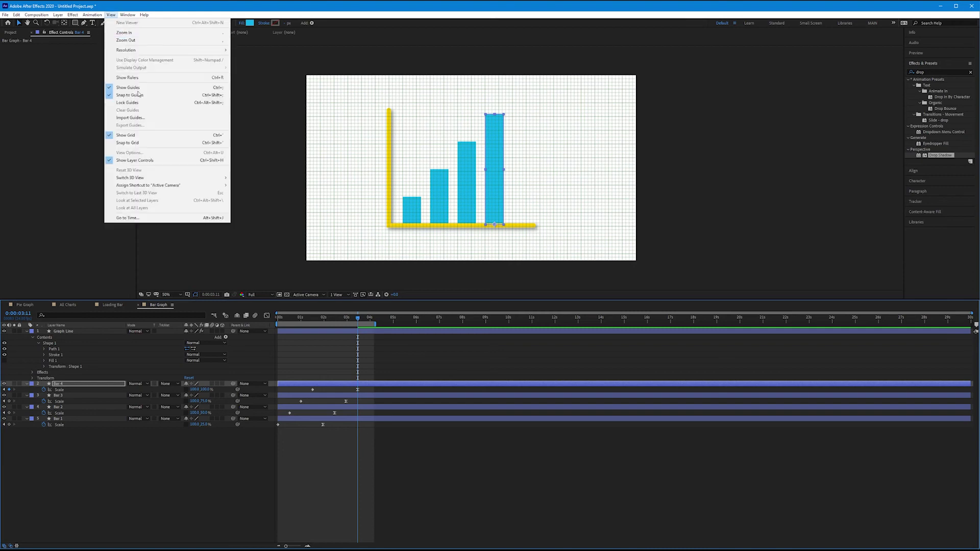
pyautogui.click(128, 136)
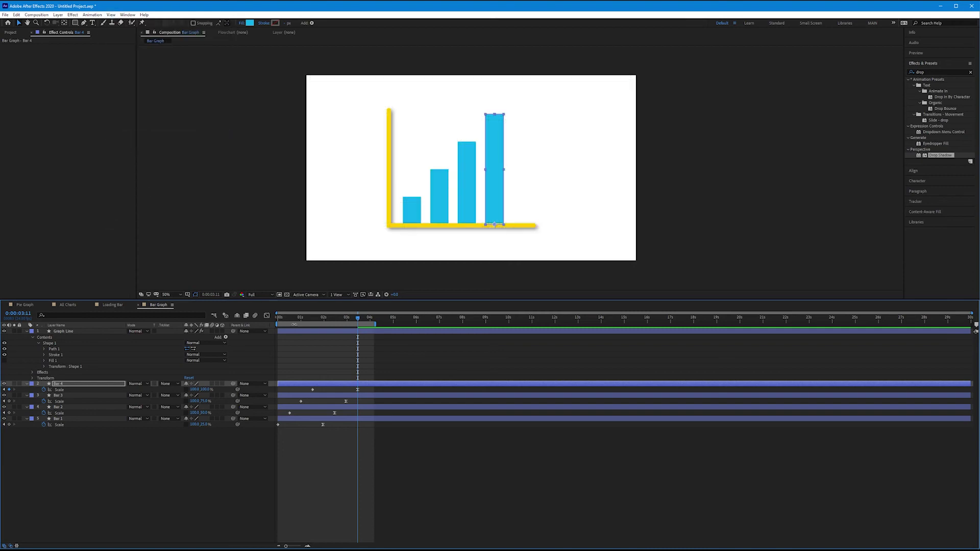
pyautogui.press('Home')
pyautogui.click(196, 472)
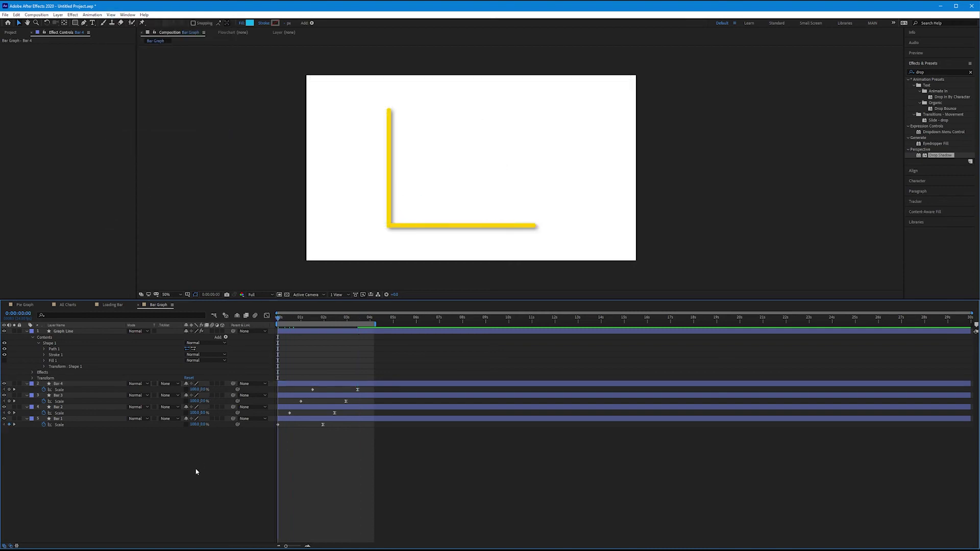
pyautogui.press('space')
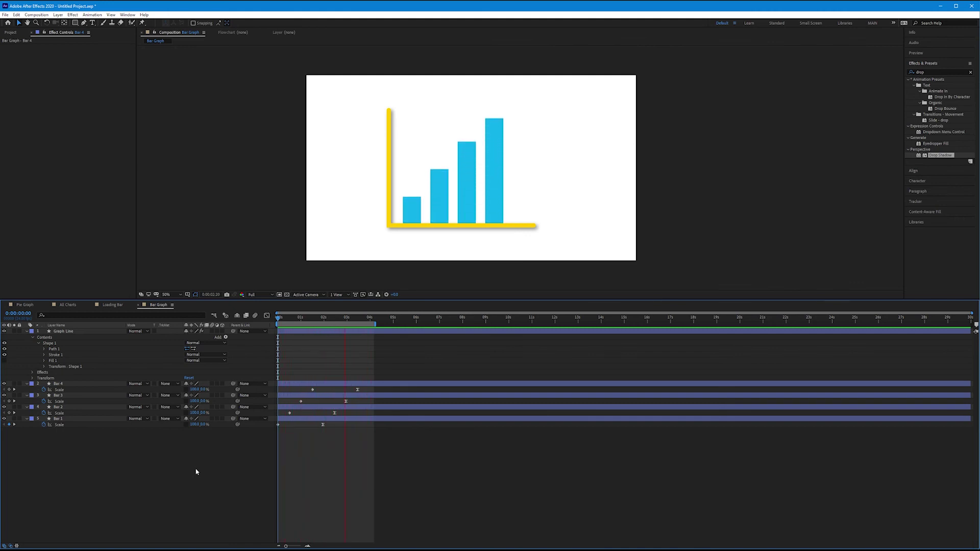
pyautogui.press('space')
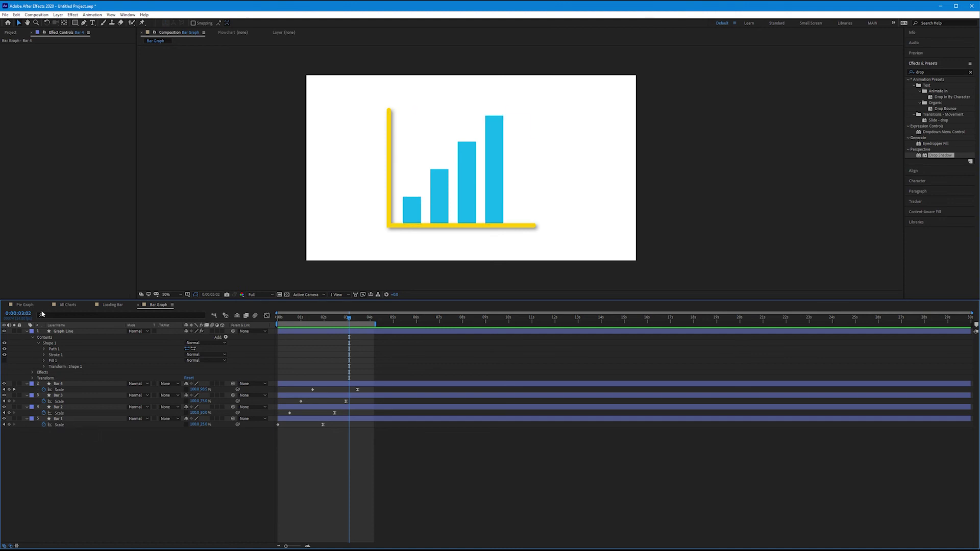
# Copy the Pie Graph's 4-Color Gradient, then select Bar 4 through Bar 1 in Bar Graph.
pyautogui.click(25, 305)
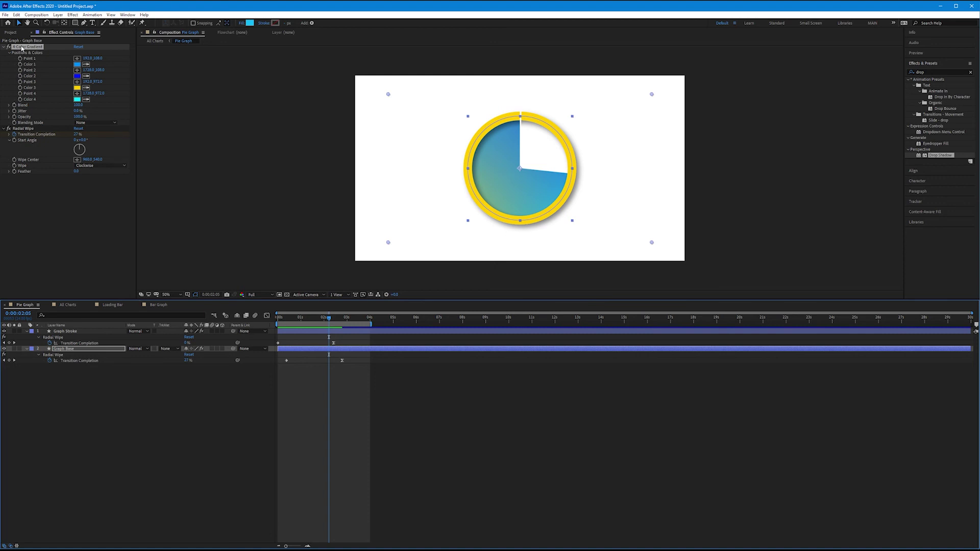
pyautogui.click(22, 48)
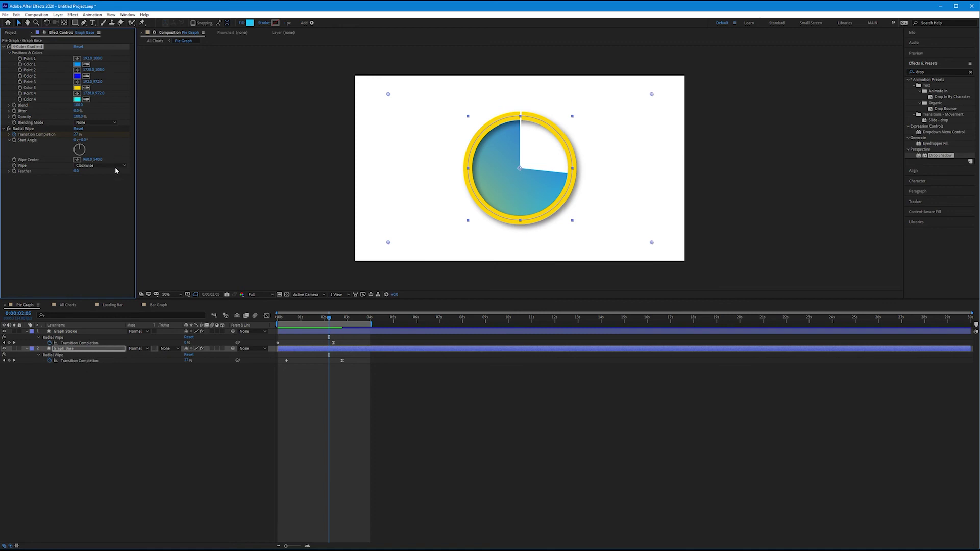
pyautogui.click(158, 305)
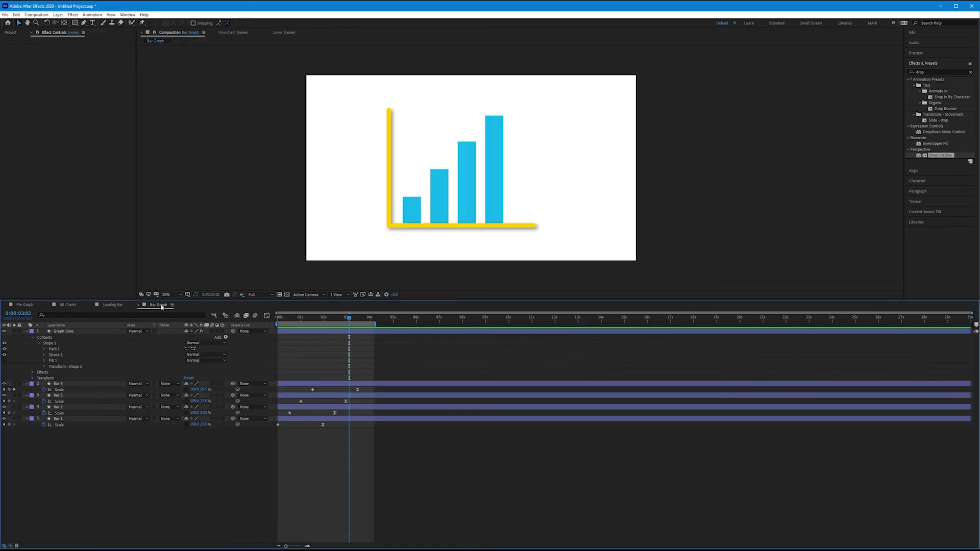
pyautogui.click(77, 384)
pyautogui.keyDown('shift'); pyautogui.click(78, 419); pyautogui.keyUp('shift')
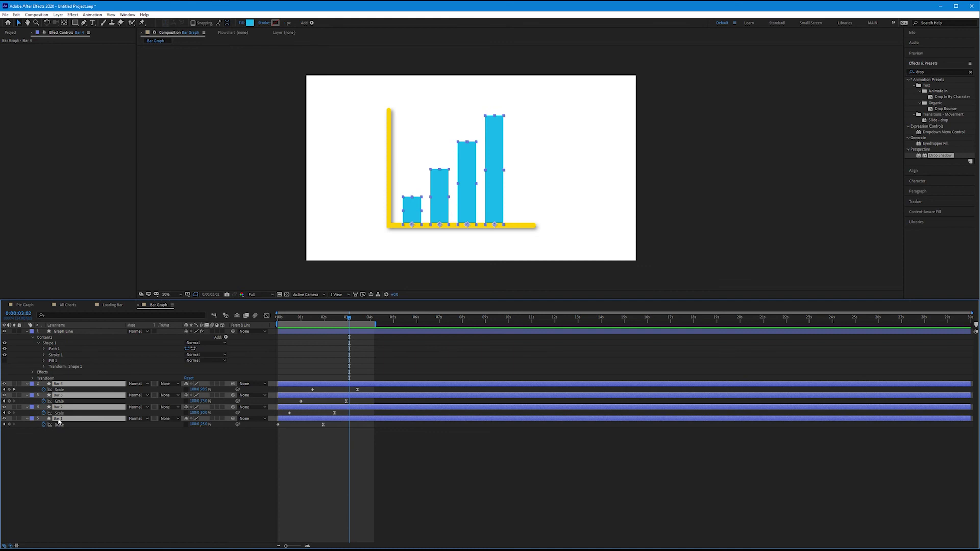
# Paste the green-to-blue 4-Color Gradient onto all four bars and preview the animation.
pyautogui.hotkey('ctrl', 'alt', 'shift', 'e')
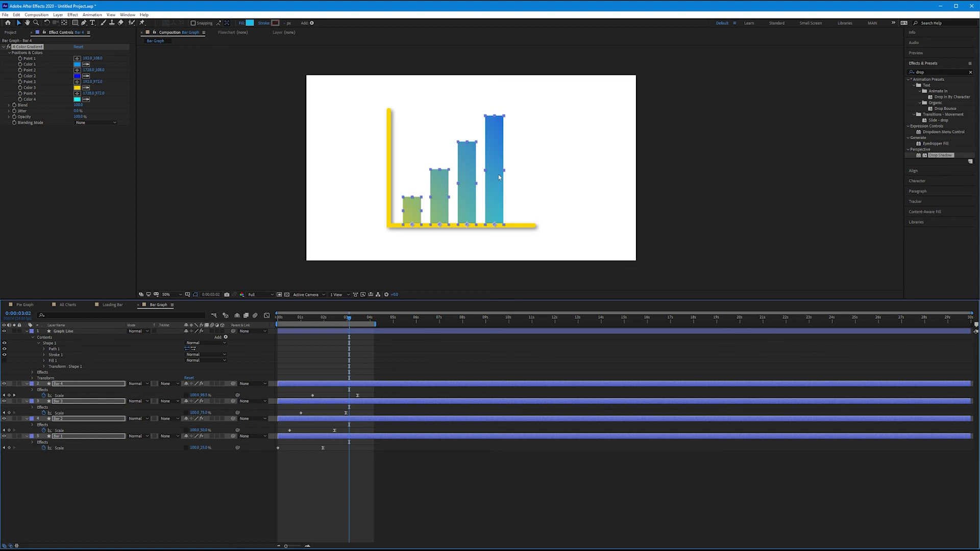
pyautogui.click(293, 479)
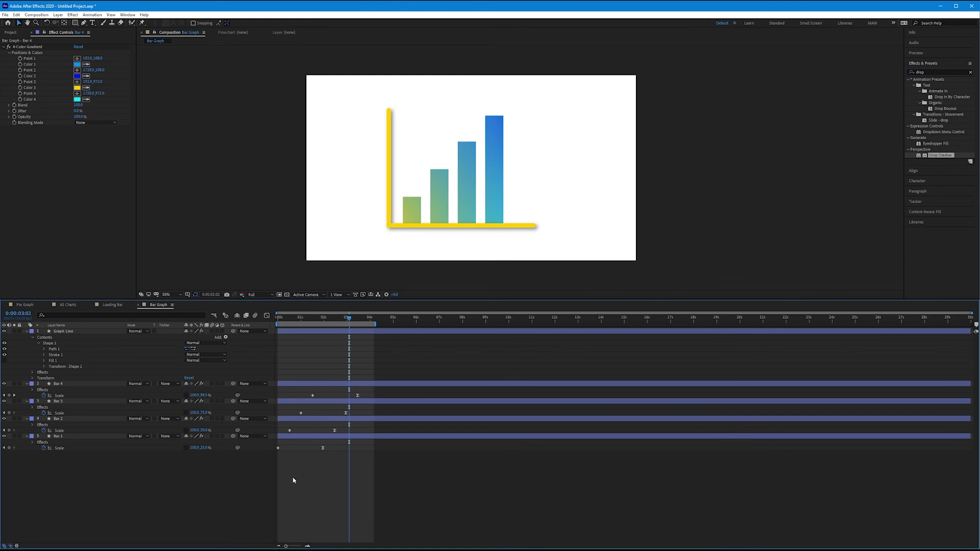
pyautogui.press('space')
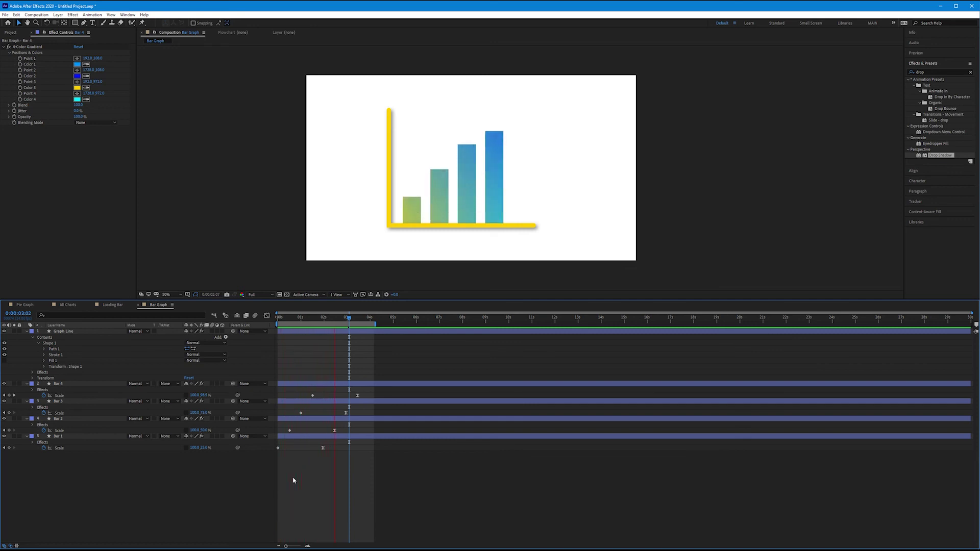
pyautogui.press('space')
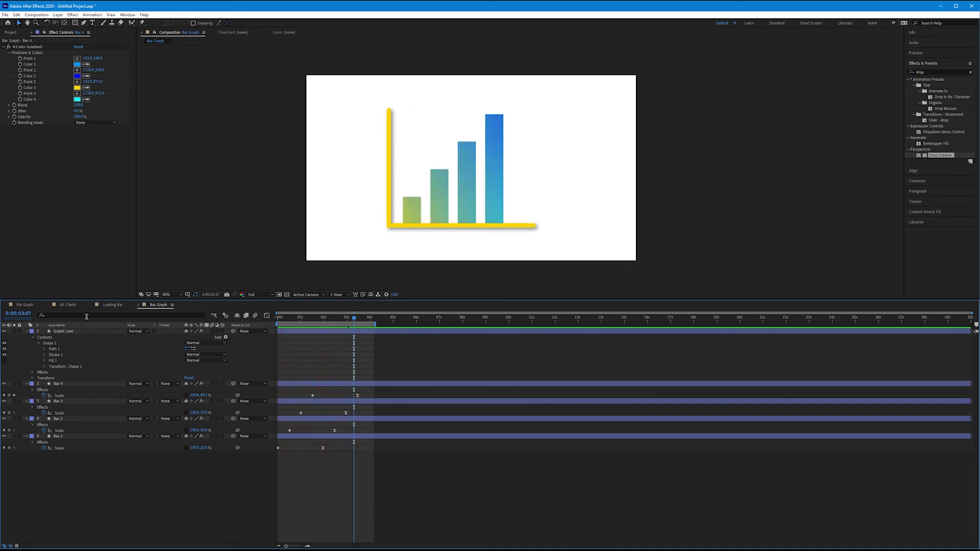
# Add the Bar Graph comp to All Charts at 50% scale and move it to the lower left.
pyautogui.click(69, 305)
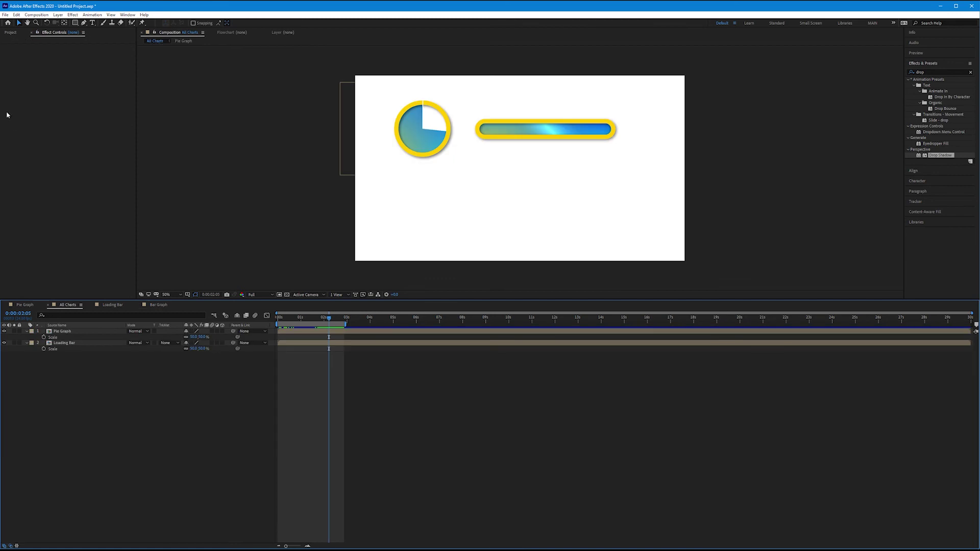
pyautogui.click(9, 33)
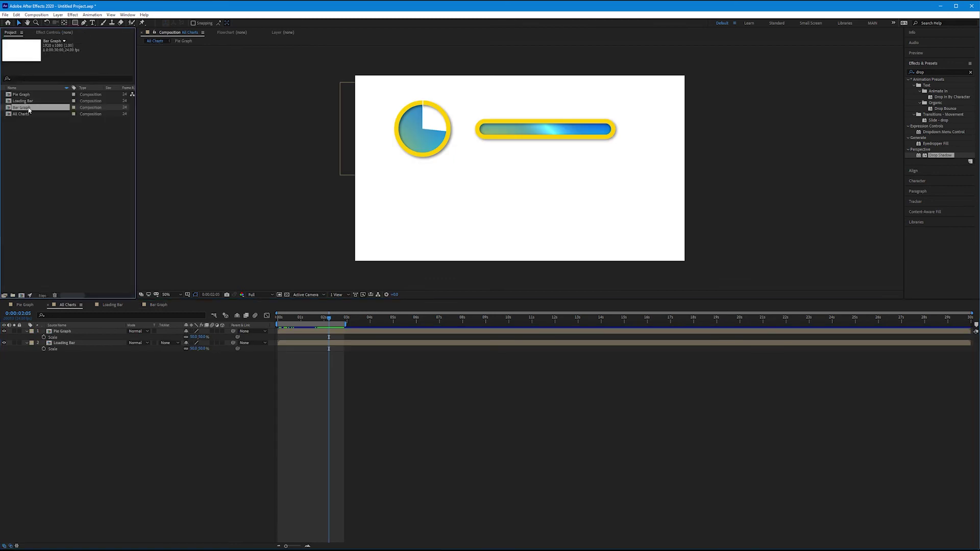
pyautogui.moveTo(29, 109); pyautogui.dragTo(97, 355)
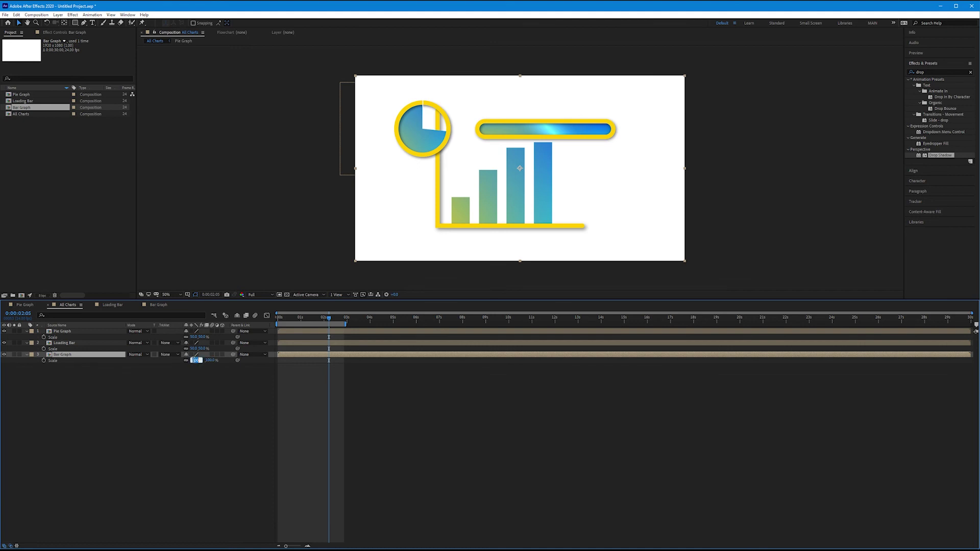
pyautogui.press('Return')
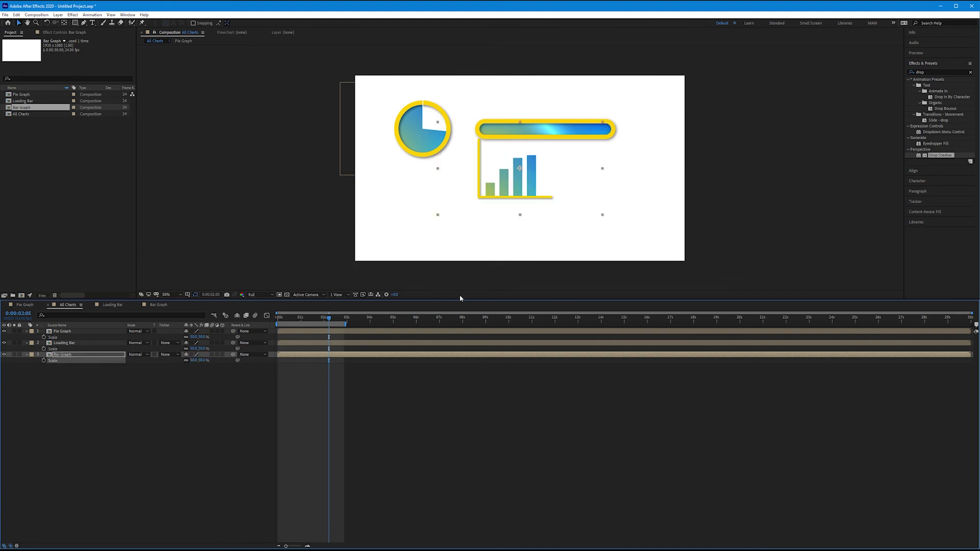
pyautogui.moveTo(505, 191); pyautogui.dragTo(417, 225)
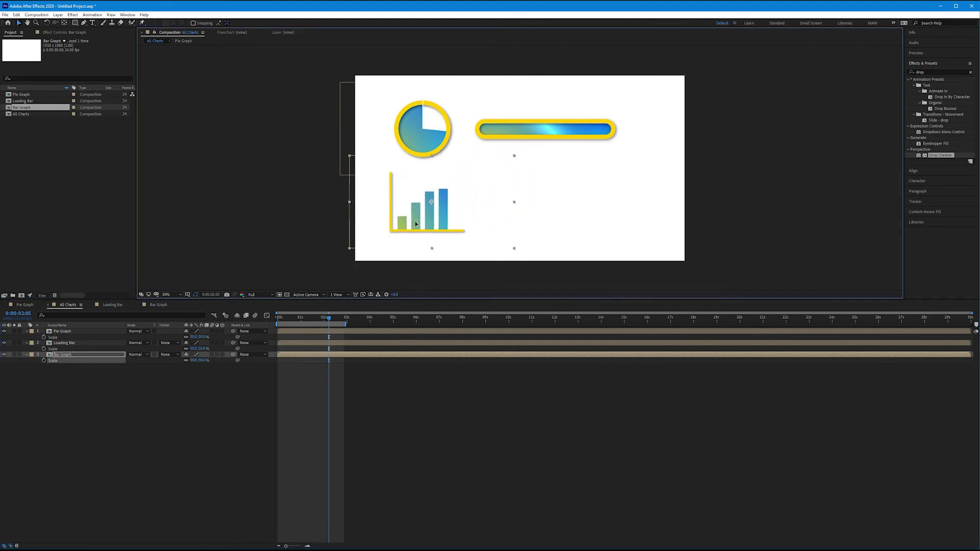
pyautogui.press('Home')
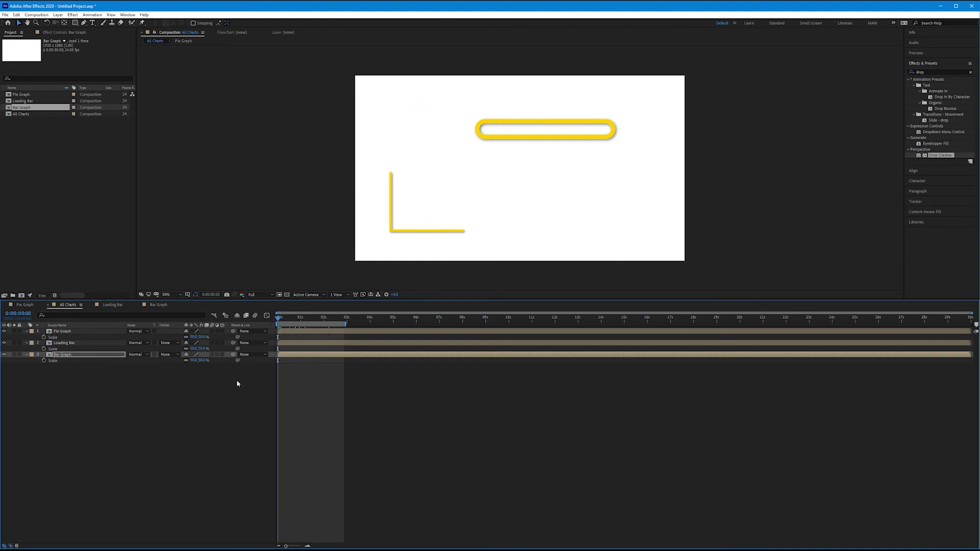